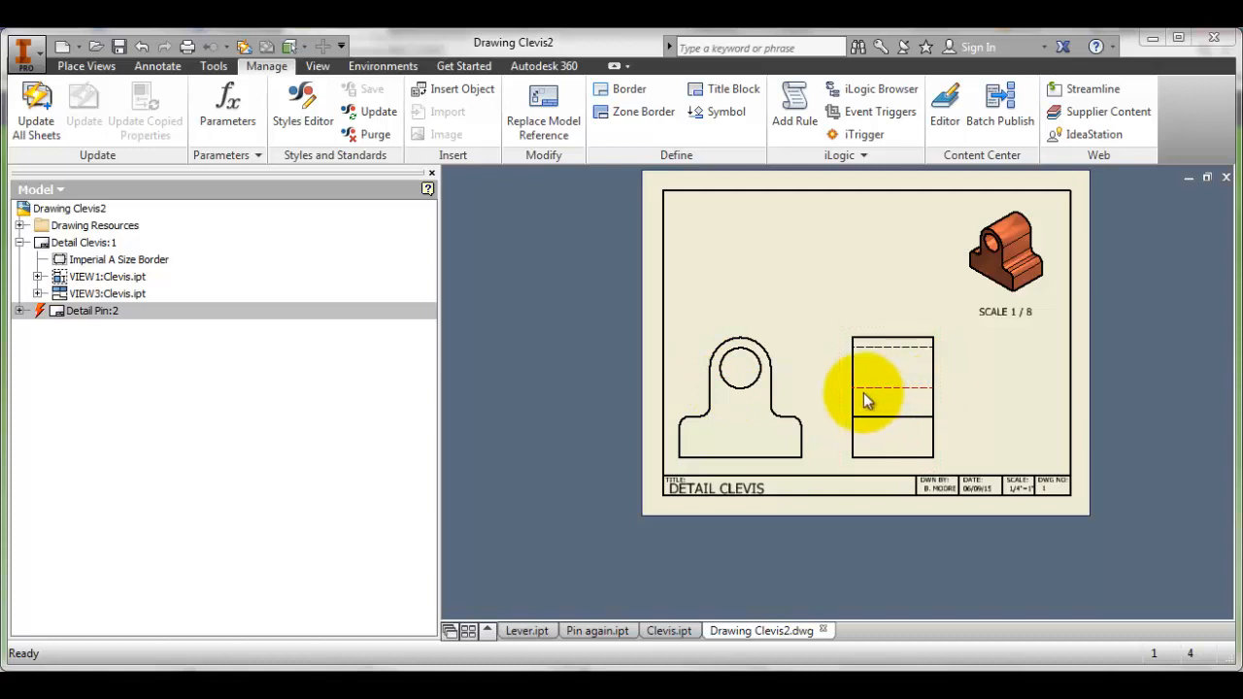
# - Place the 12.00 width dimension below the front view's bottom edge and accept its text
pyautogui.click(155, 66)
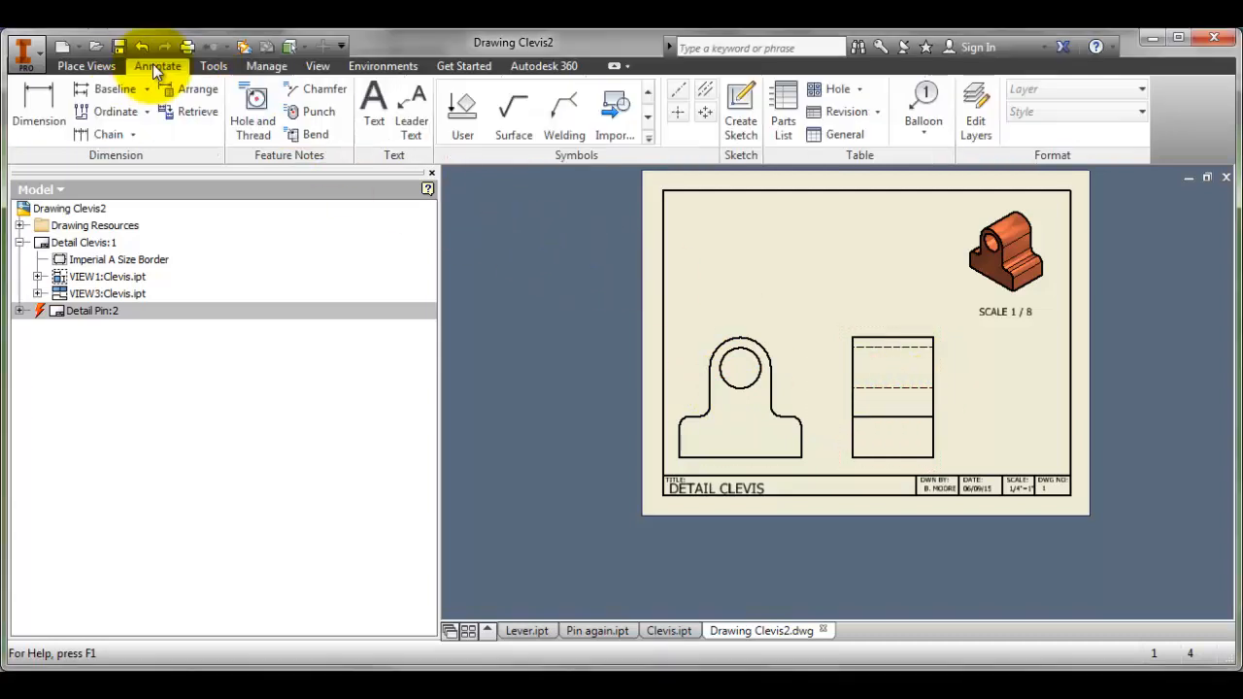
pyautogui.click(39, 107)
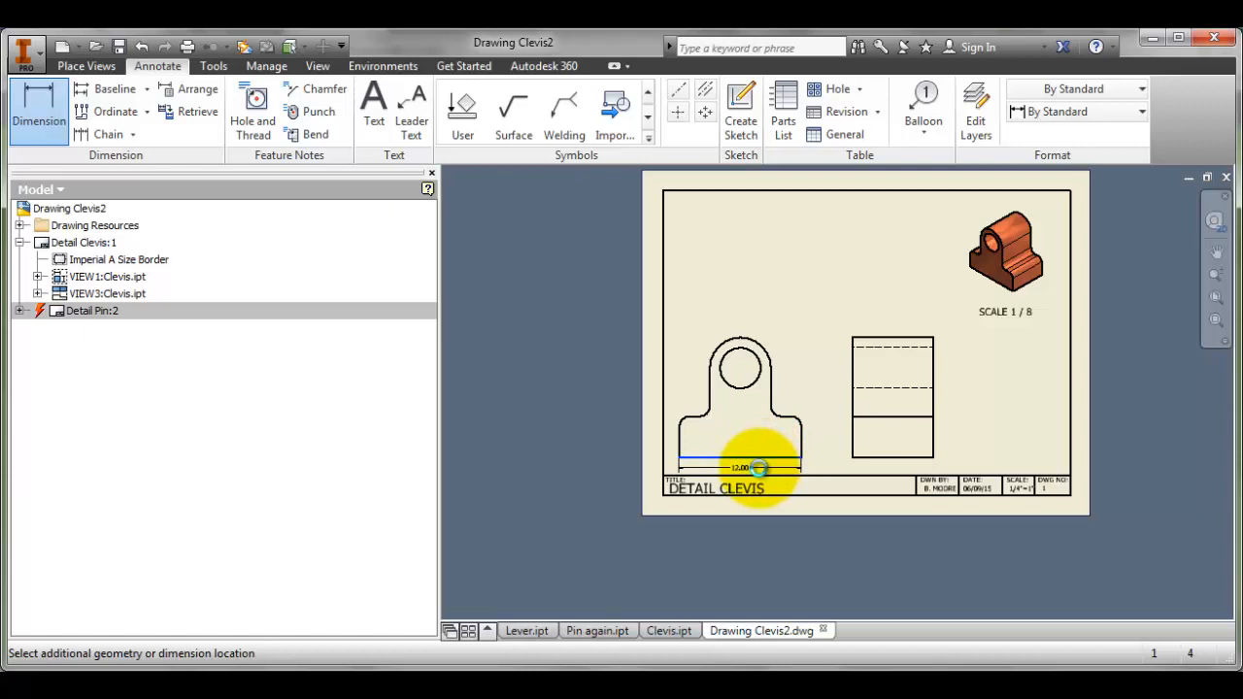
pyautogui.click(767, 466)
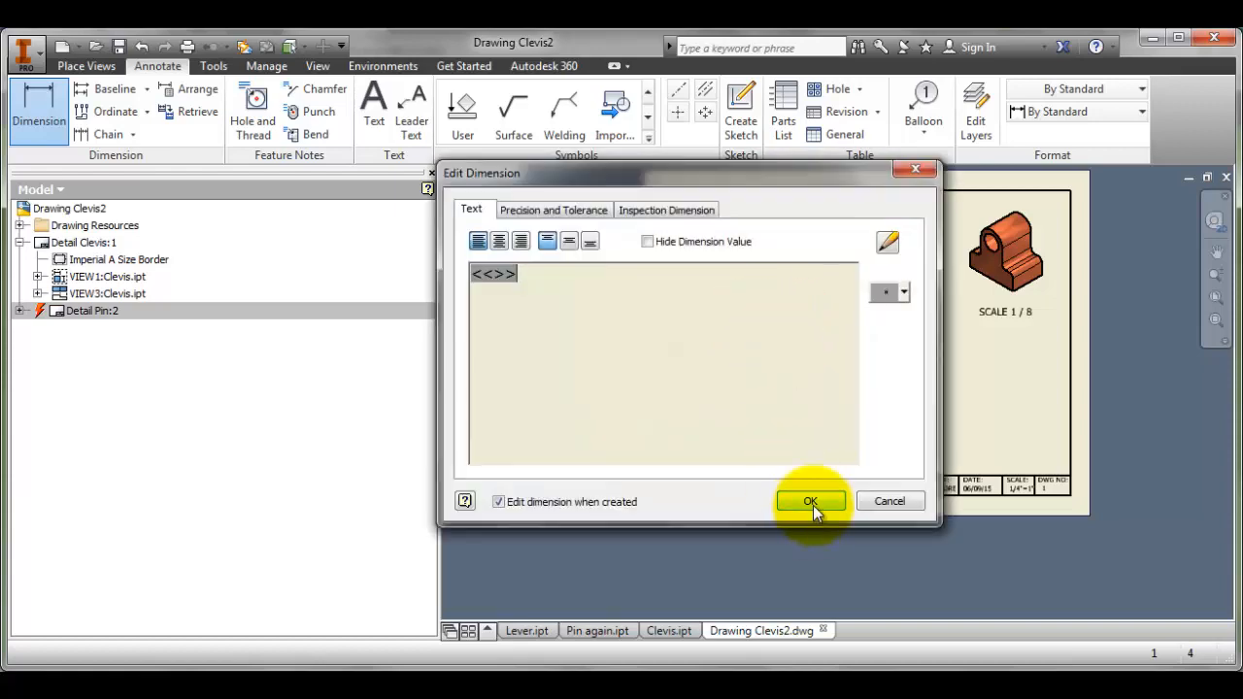
pyautogui.click(812, 505)
pyautogui.scroll(5, 815, 433)
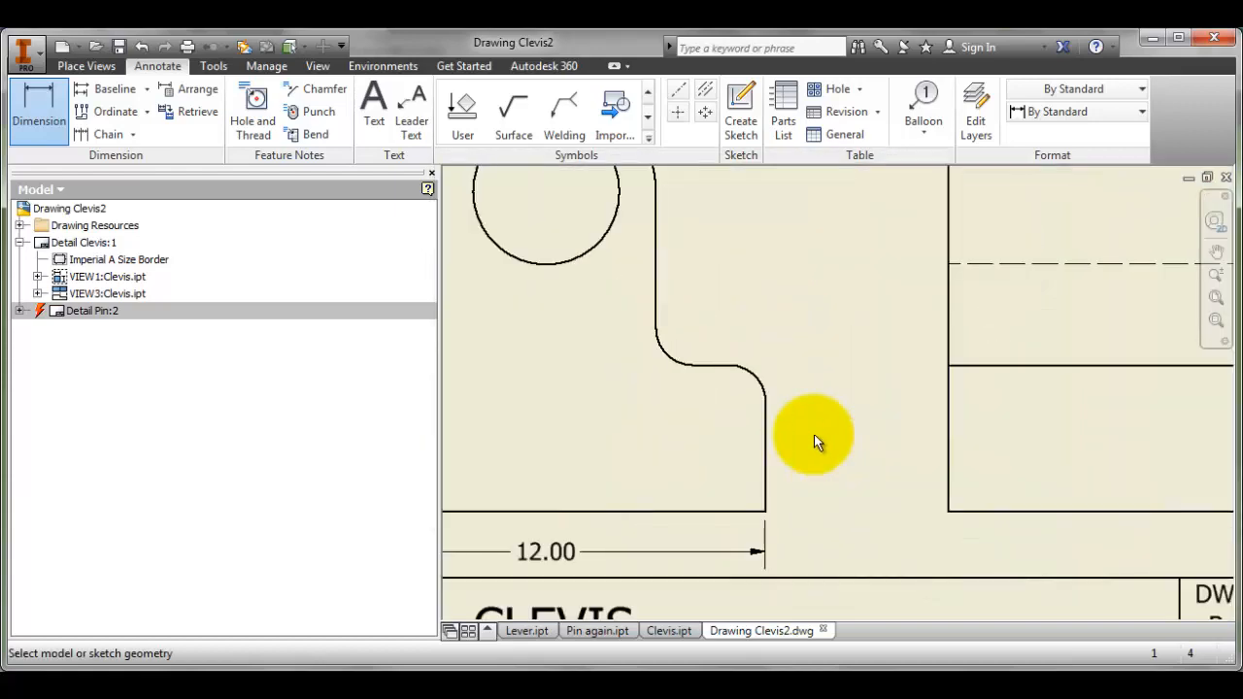
pyautogui.scroll(-5, 814, 434)
pyautogui.press('F2')
pyautogui.moveTo(832, 431); pyautogui.dragTo(729, 436)
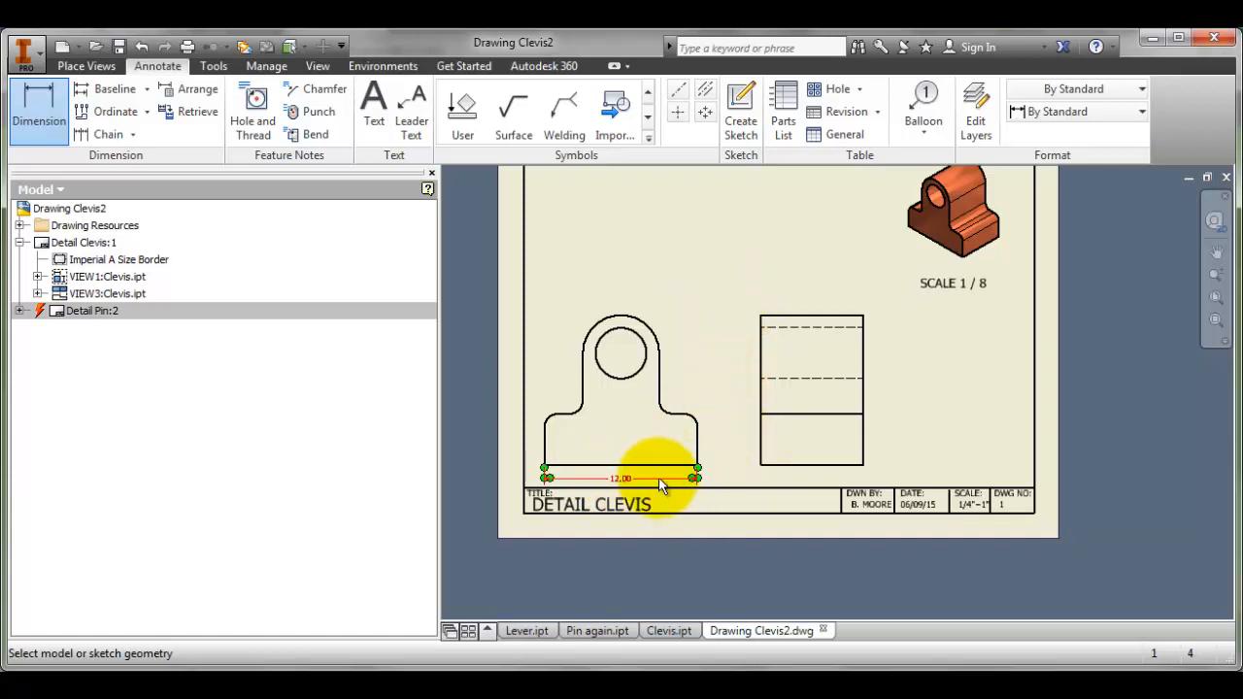
# - Re-place and accept the 12.00 dimension, end the command, select it and go to Edit Layers
pyautogui.click(629, 480)
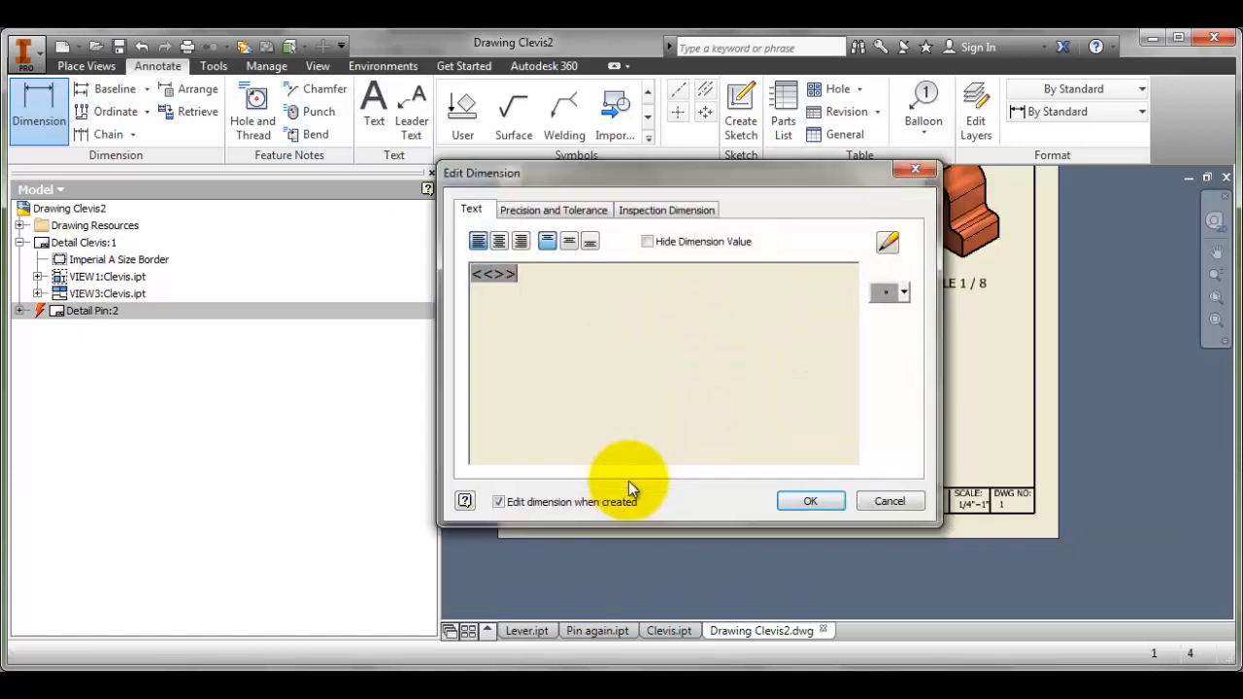
pyautogui.click(891, 501)
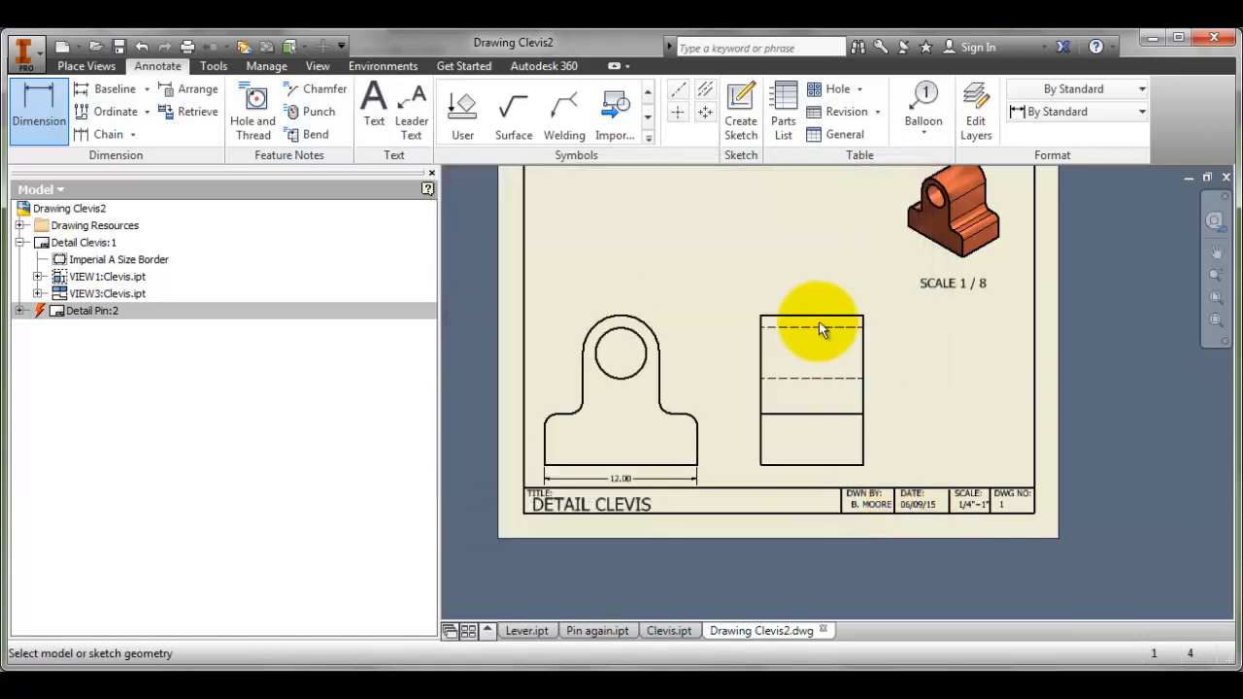
pyautogui.press('Escape')
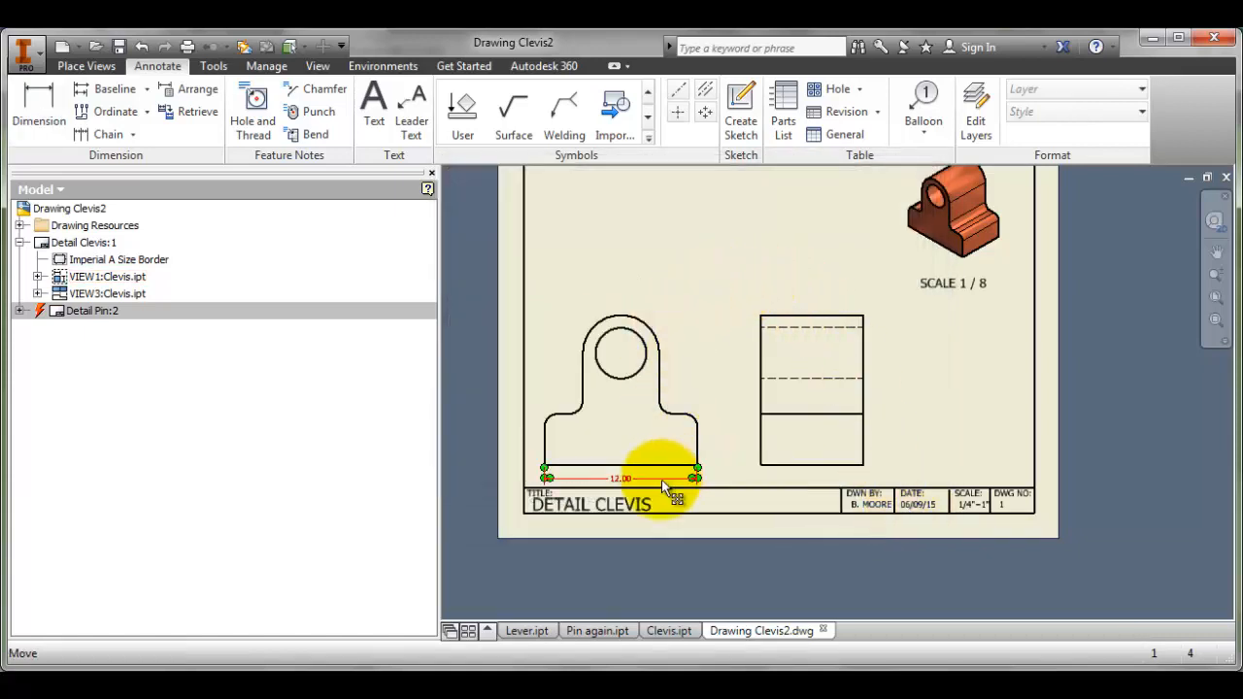
pyautogui.click(645, 480)
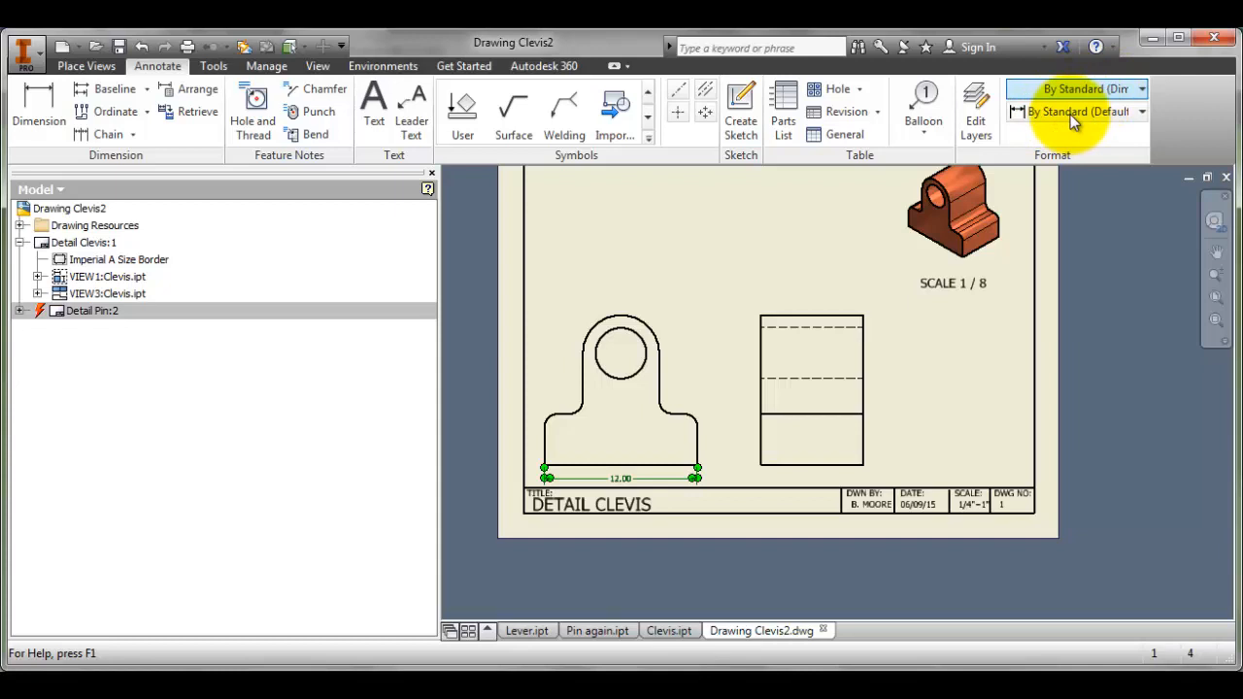
pyautogui.click(976, 114)
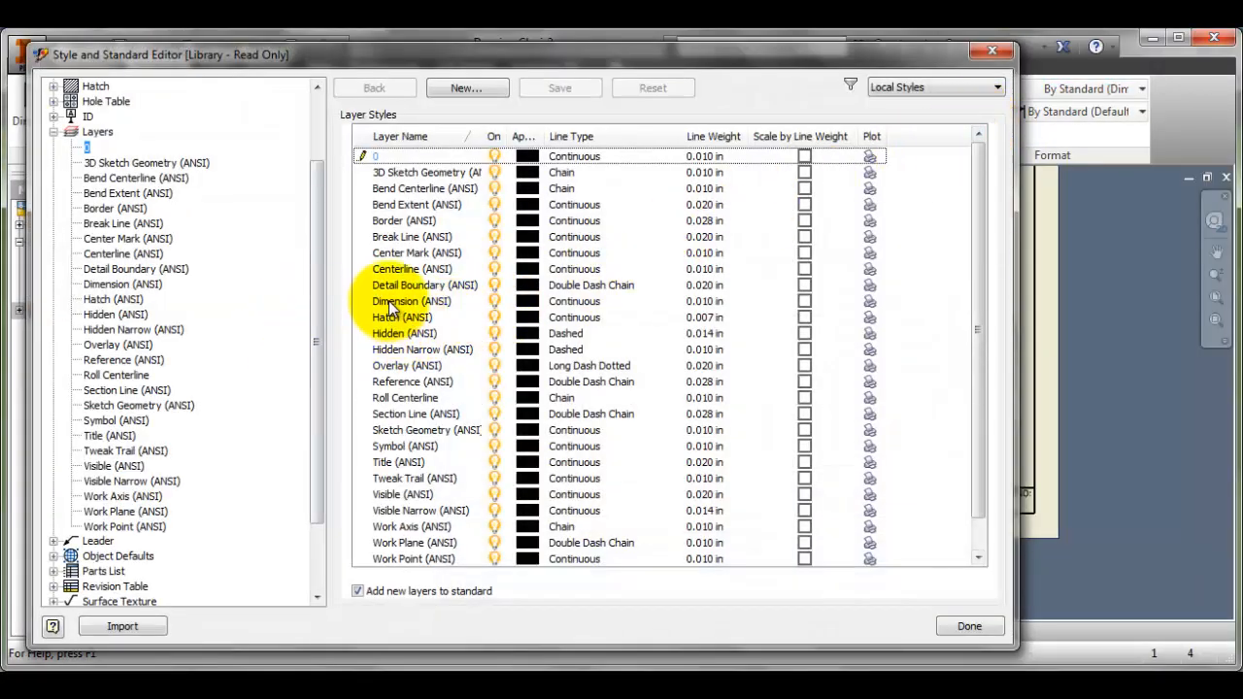
# - Colour the Dimension (ANSI) layer red and the Hidden (ANSI) layer blue
pyautogui.click(529, 301)
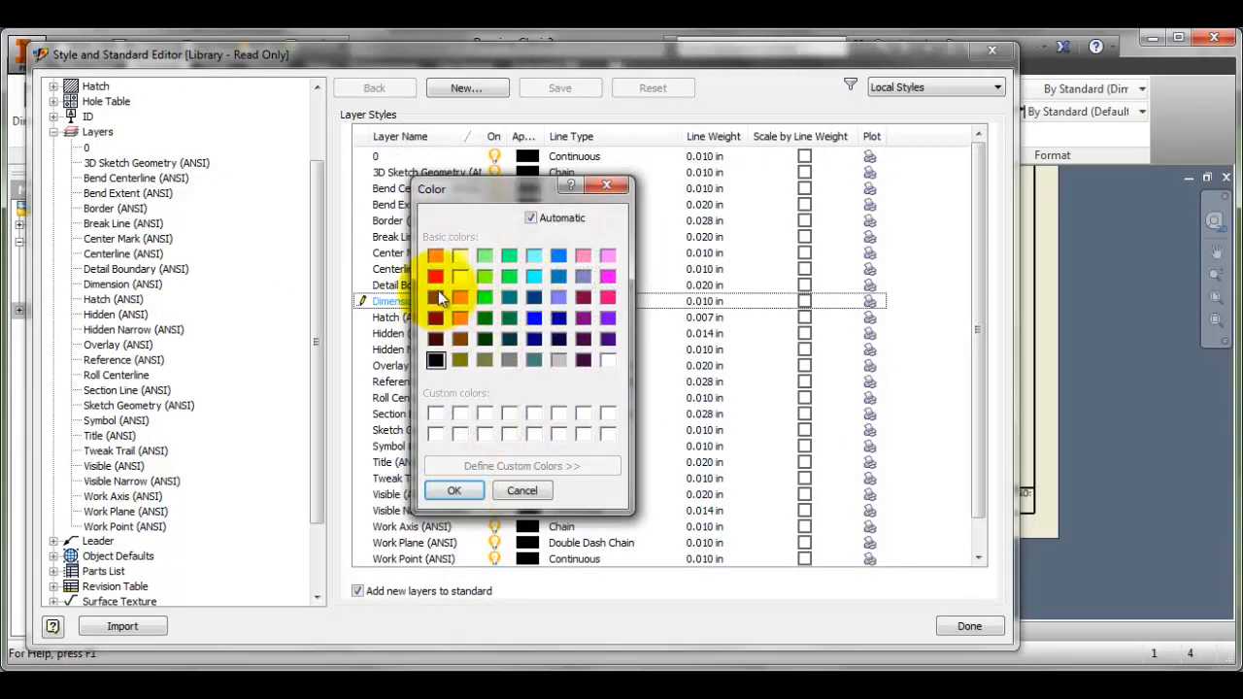
pyautogui.click(435, 280)
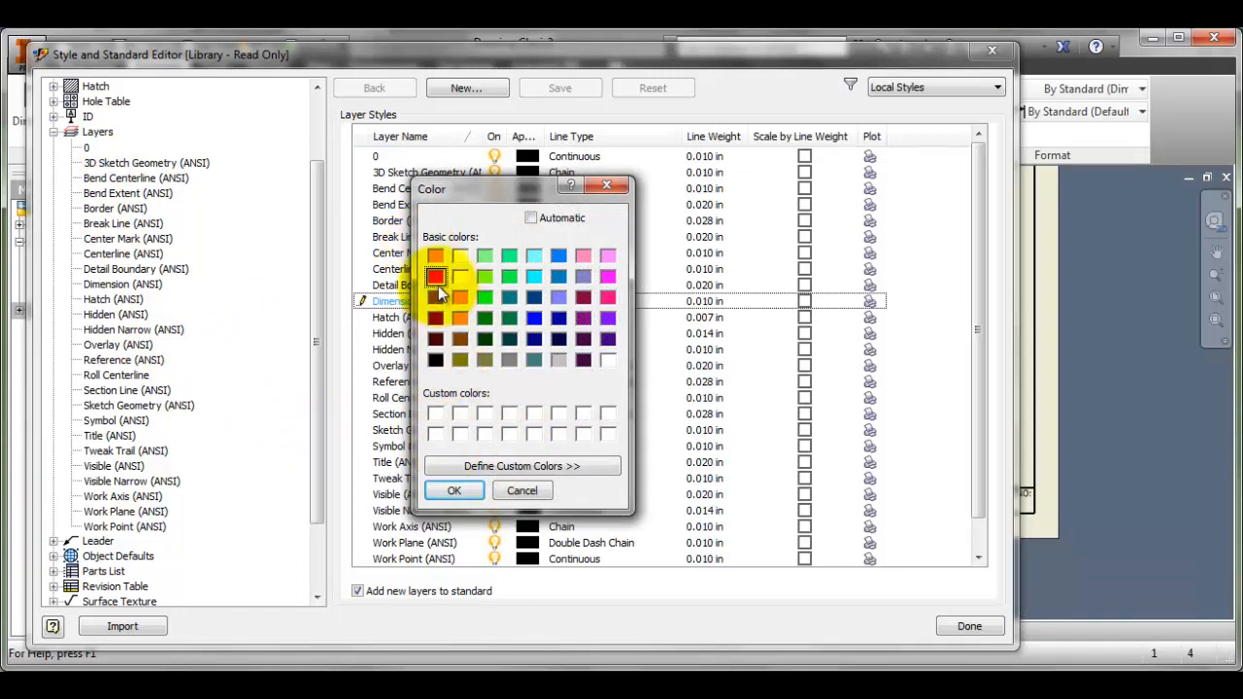
pyautogui.click(452, 493)
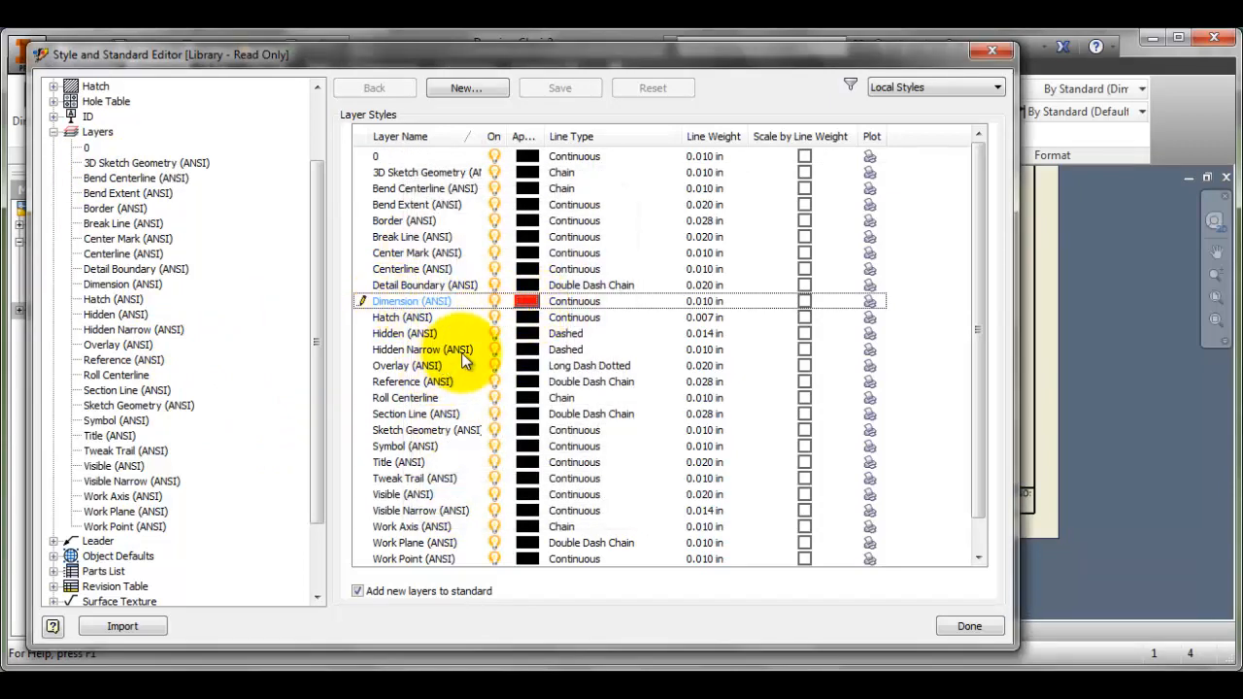
pyautogui.click(526, 333)
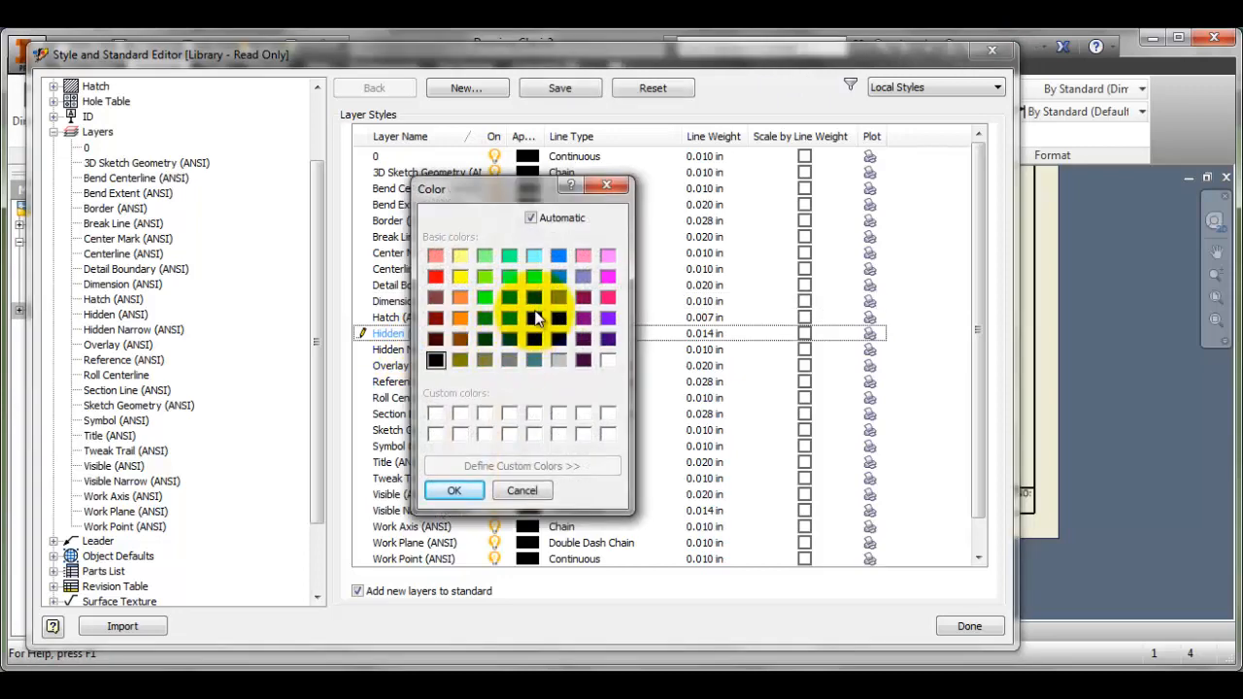
pyautogui.click(534, 318)
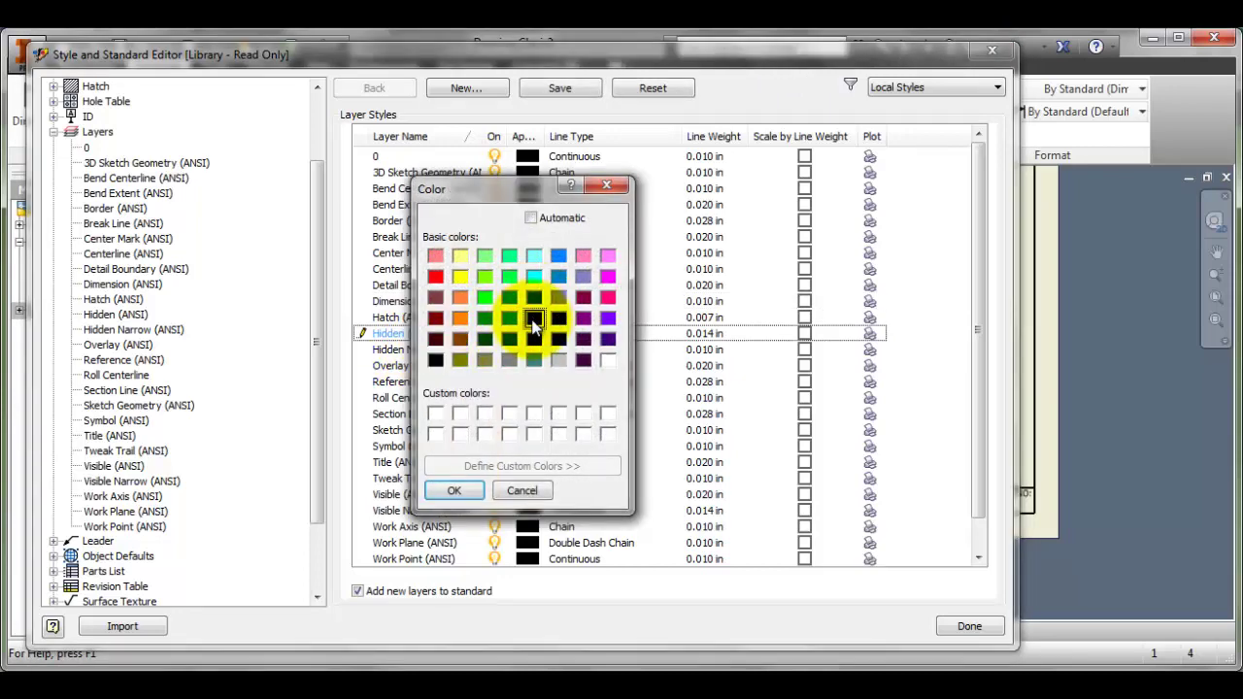
pyautogui.click(454, 490)
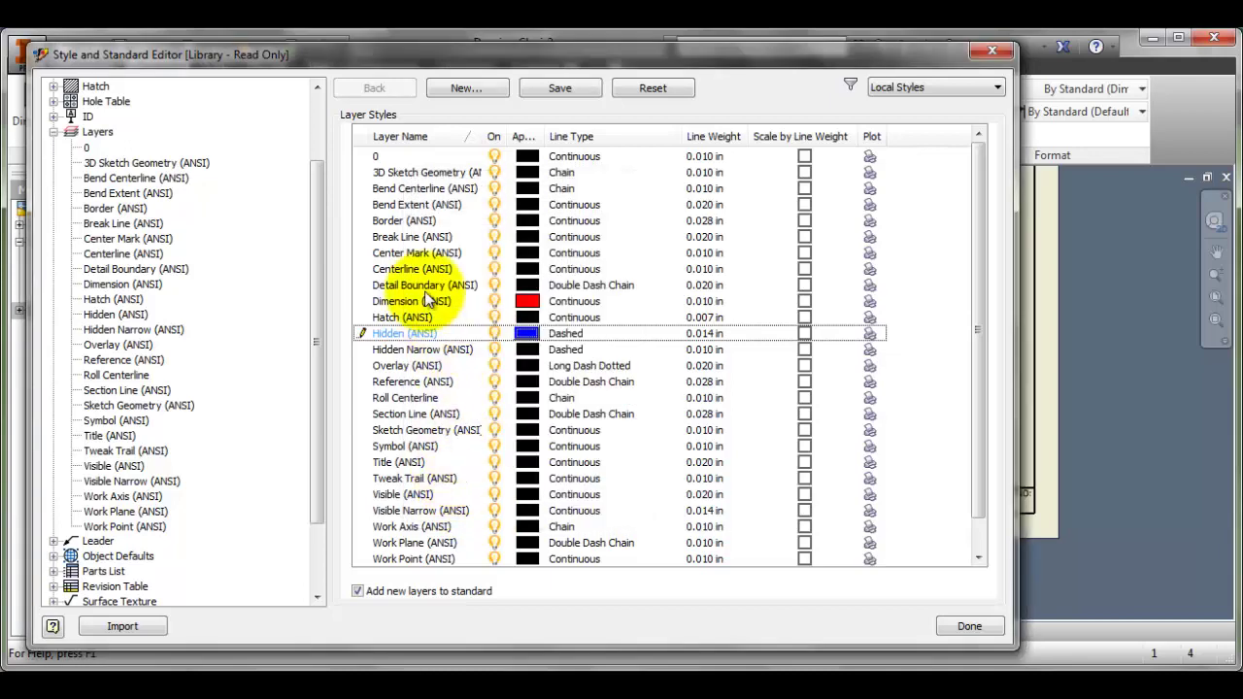
# - Colour the Centerline (ANSI) layer bright green, finish editing and save the layer changes
pyautogui.click(526, 269)
pyautogui.click(510, 278)
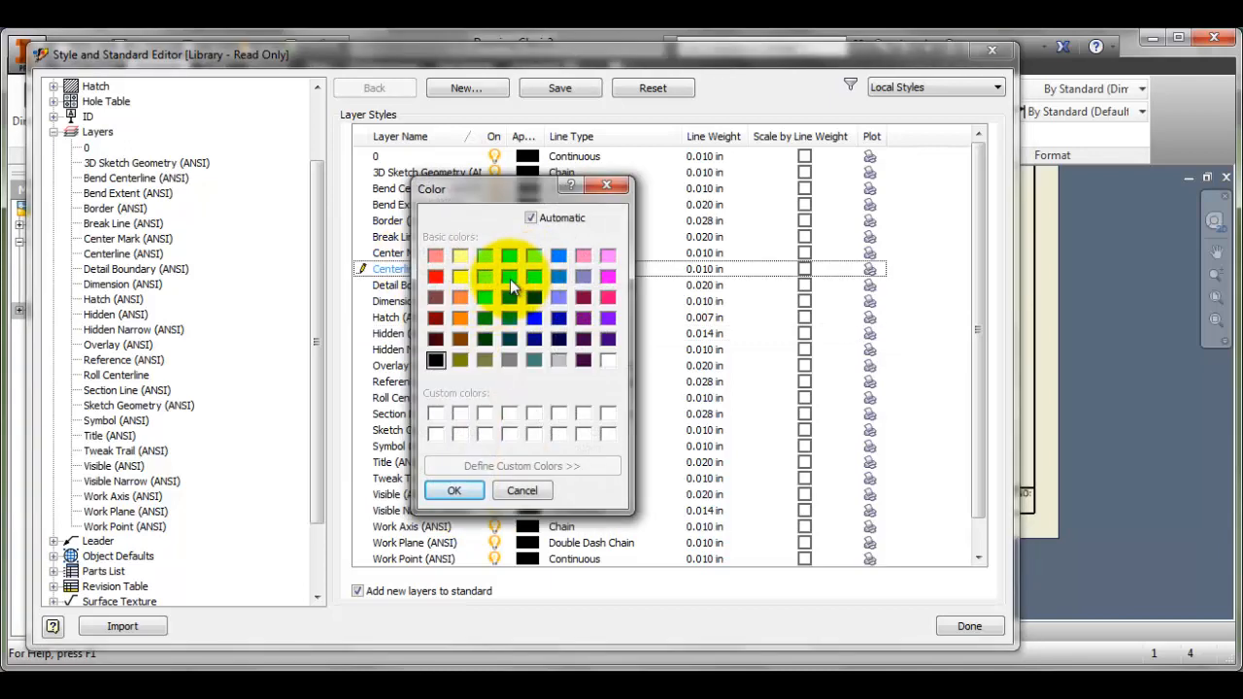
pyautogui.click(456, 488)
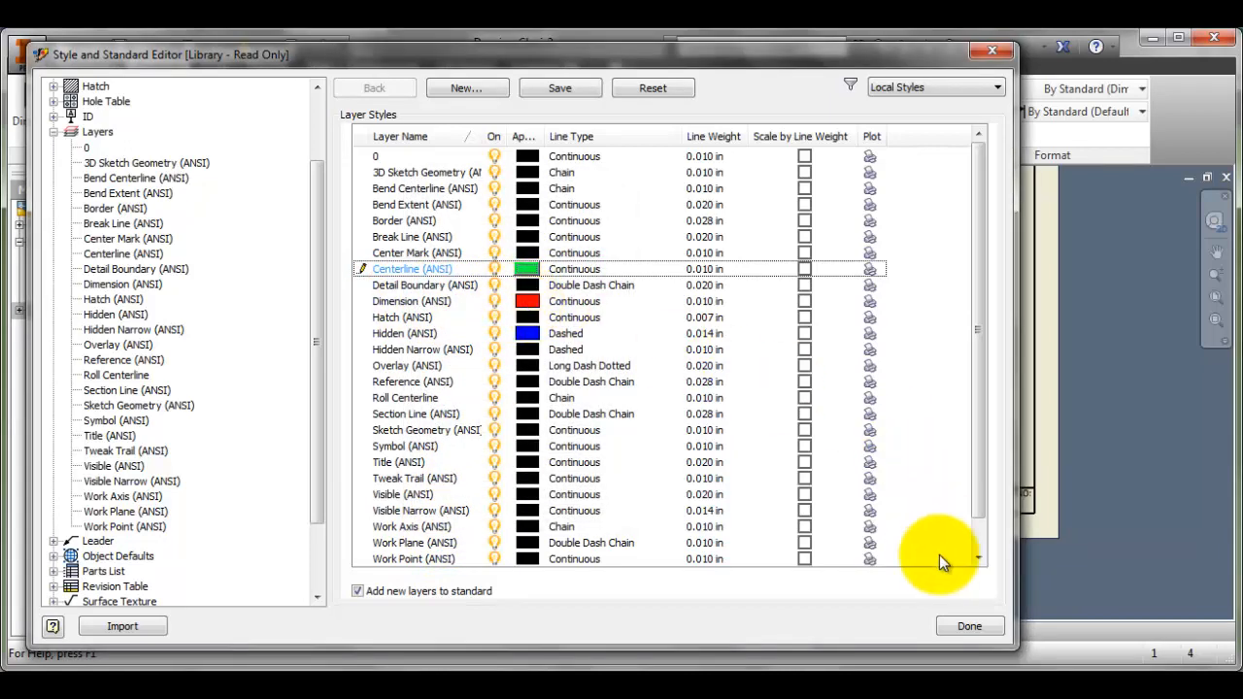
pyautogui.click(967, 626)
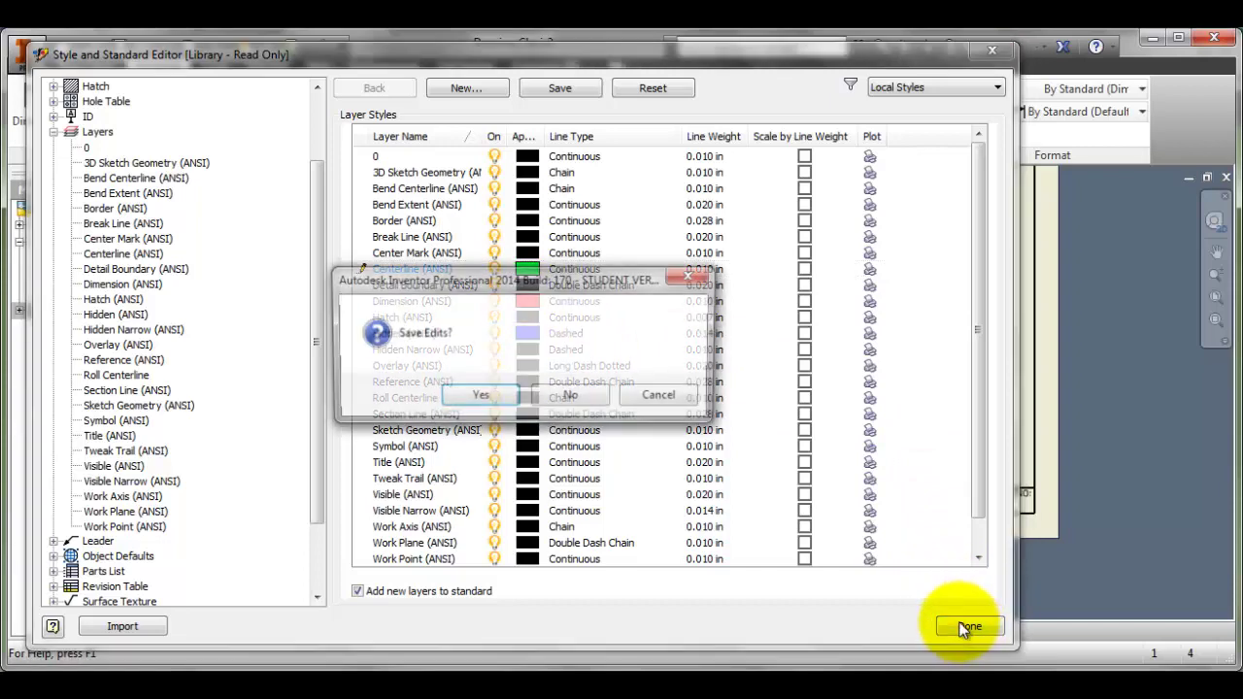
pyautogui.click(464, 398)
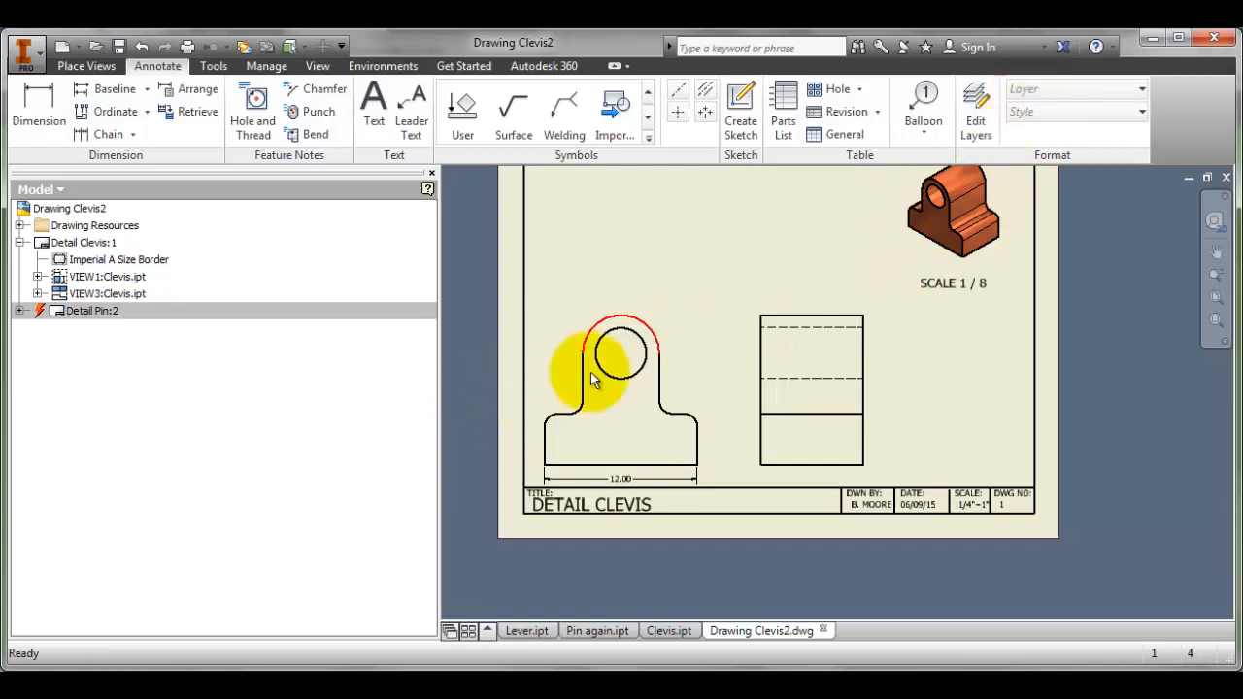
# - Move the selected width dimension to Dimension (ANSI) layer with Default - Fraction (ANSI) style, reading 12
pyautogui.click(39, 111)
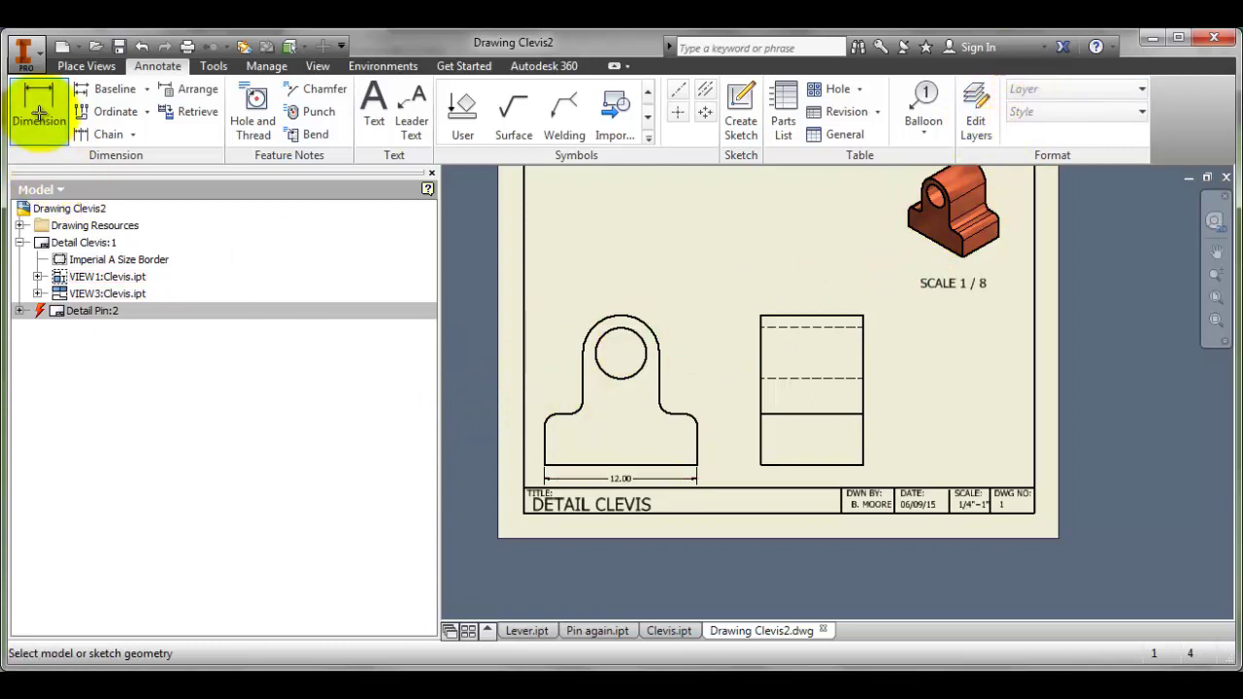
pyautogui.press('Escape')
pyautogui.click(676, 485)
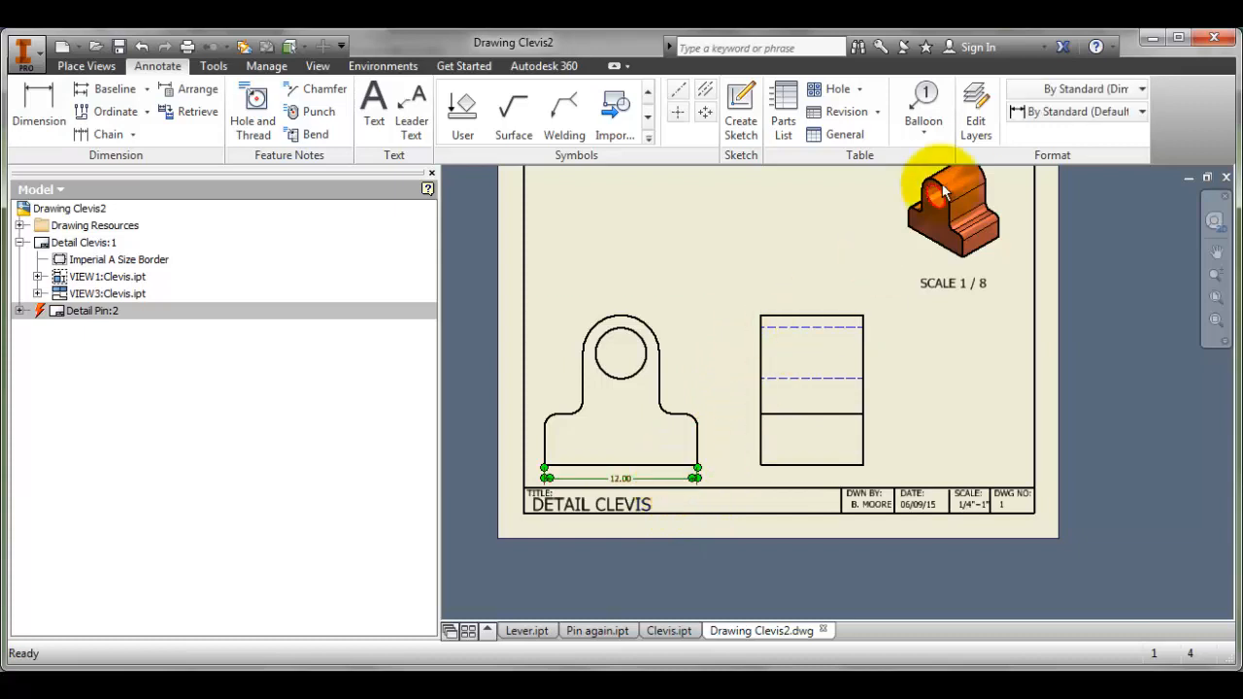
pyautogui.click(1100, 89)
pyautogui.click(1073, 299)
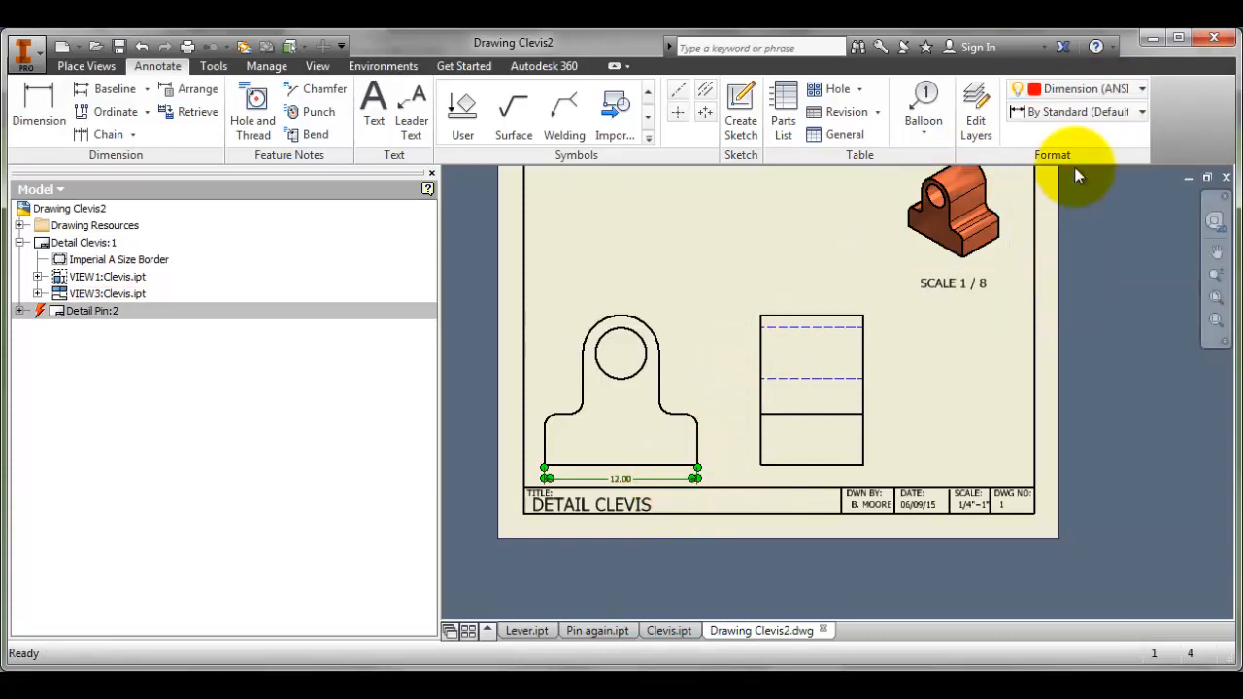
pyautogui.click(1078, 112)
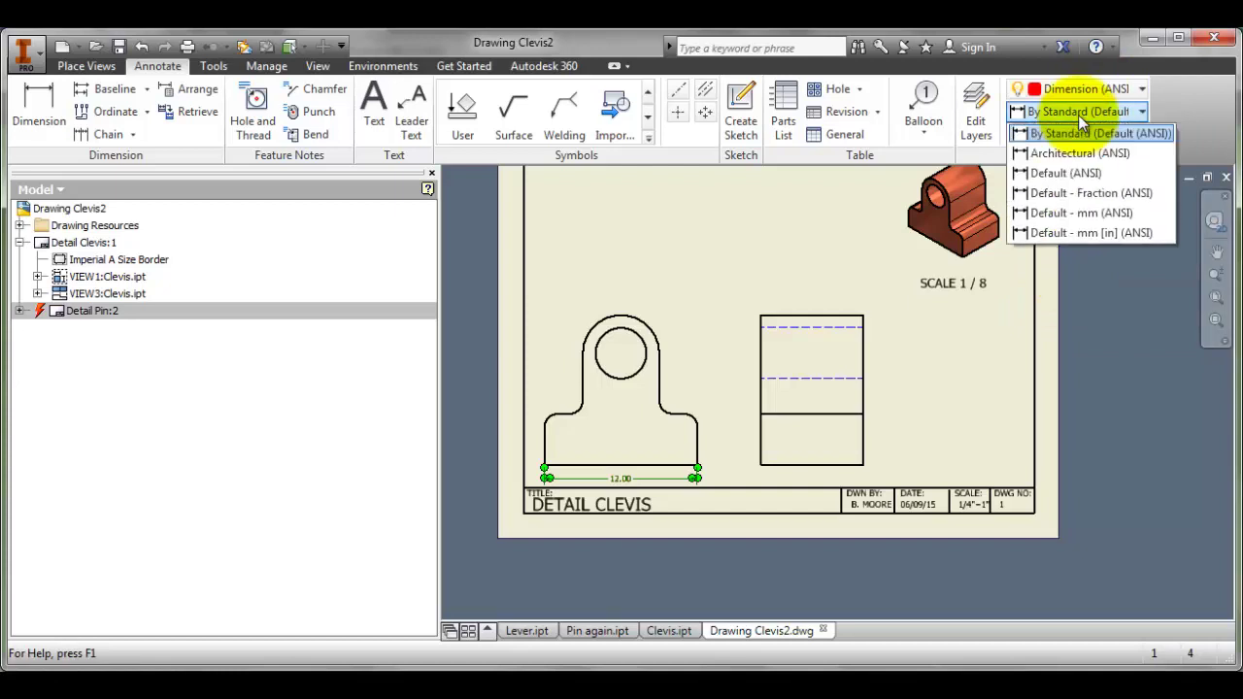
pyautogui.click(1088, 194)
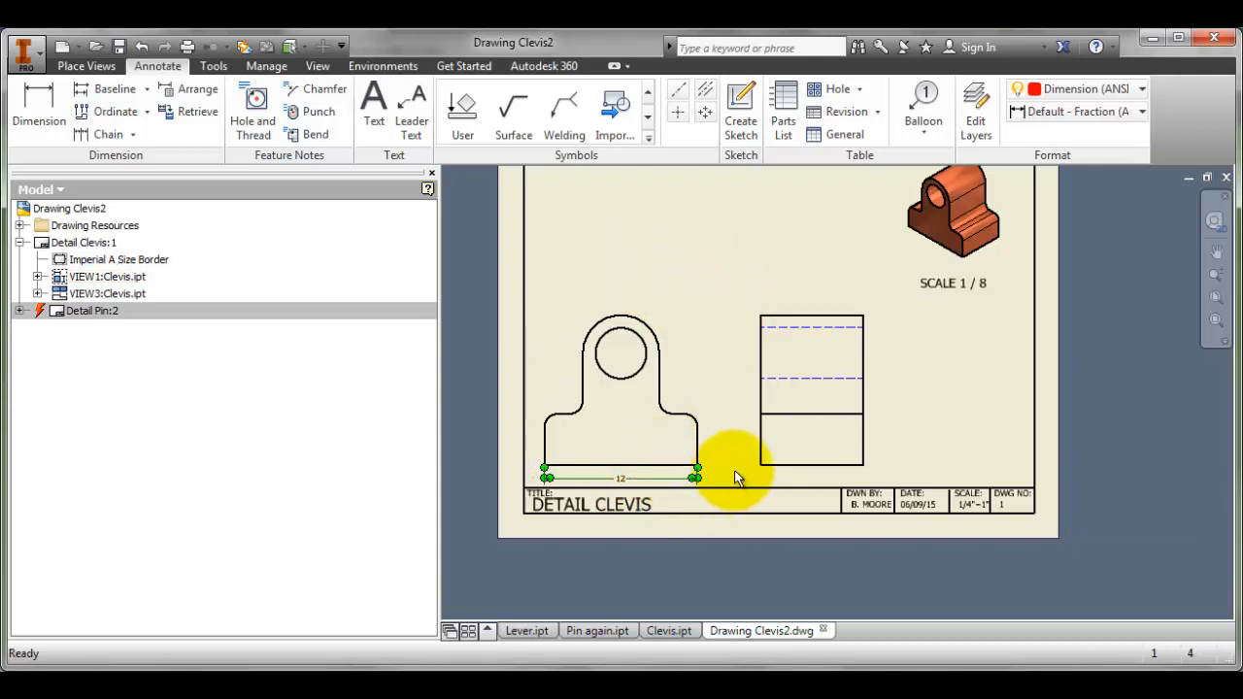
pyautogui.click(729, 477)
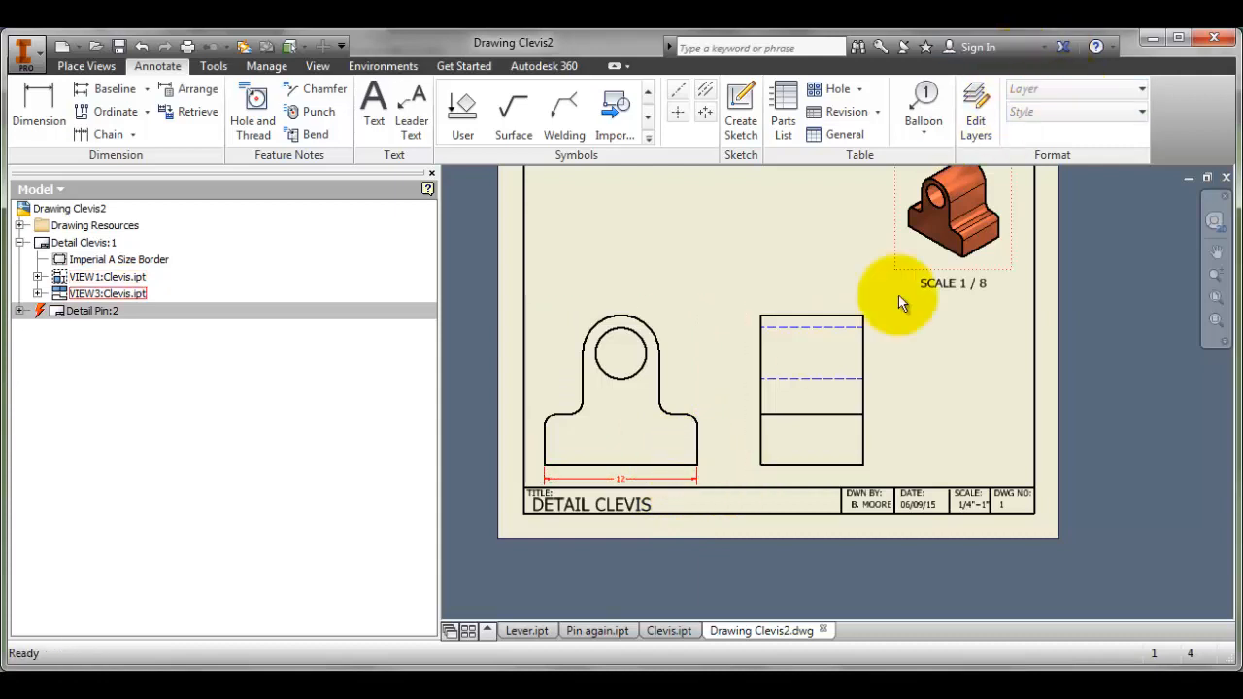
# - Start dimensioning with layer Dimension (ANSI) and style Default - Fraction (ANSI) preset
pyautogui.click(34, 114)
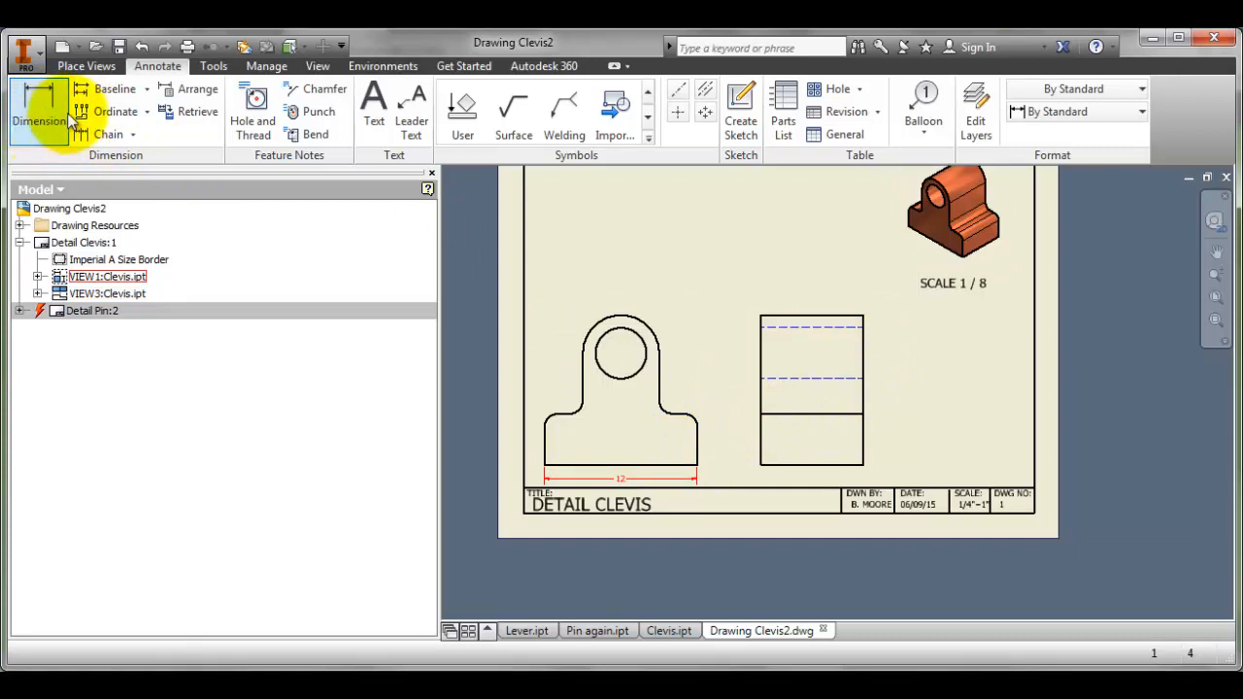
pyautogui.click(1091, 90)
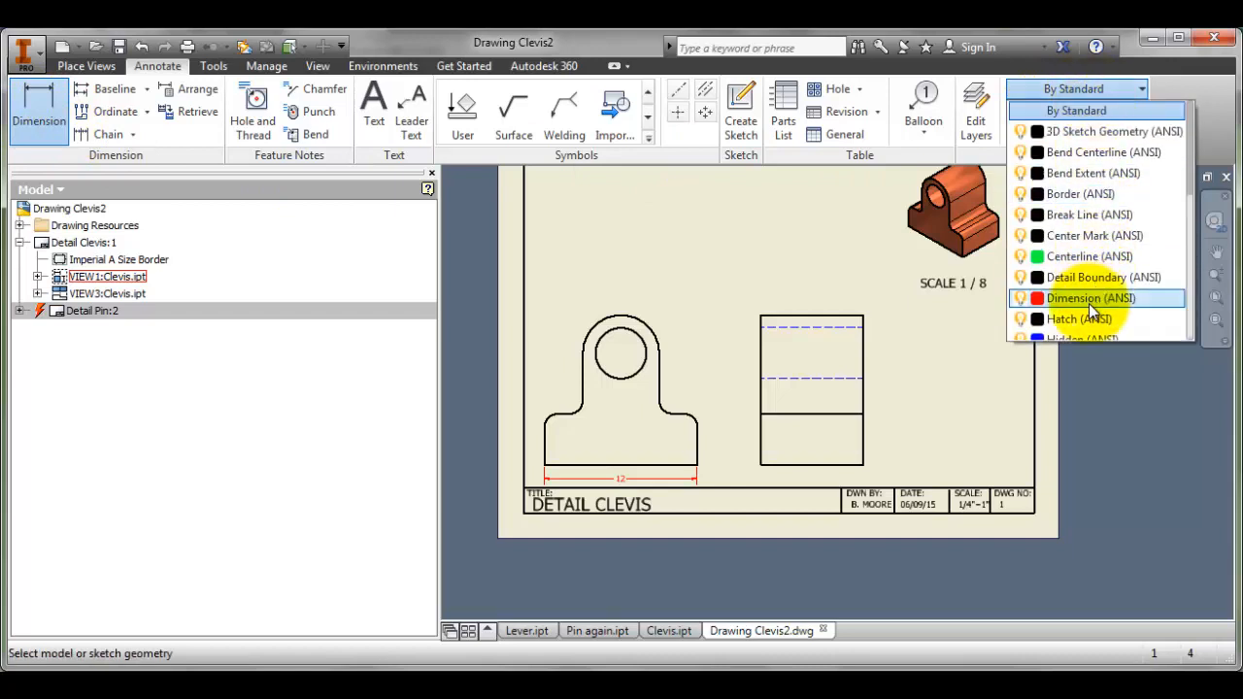
pyautogui.click(1092, 301)
pyautogui.click(1132, 115)
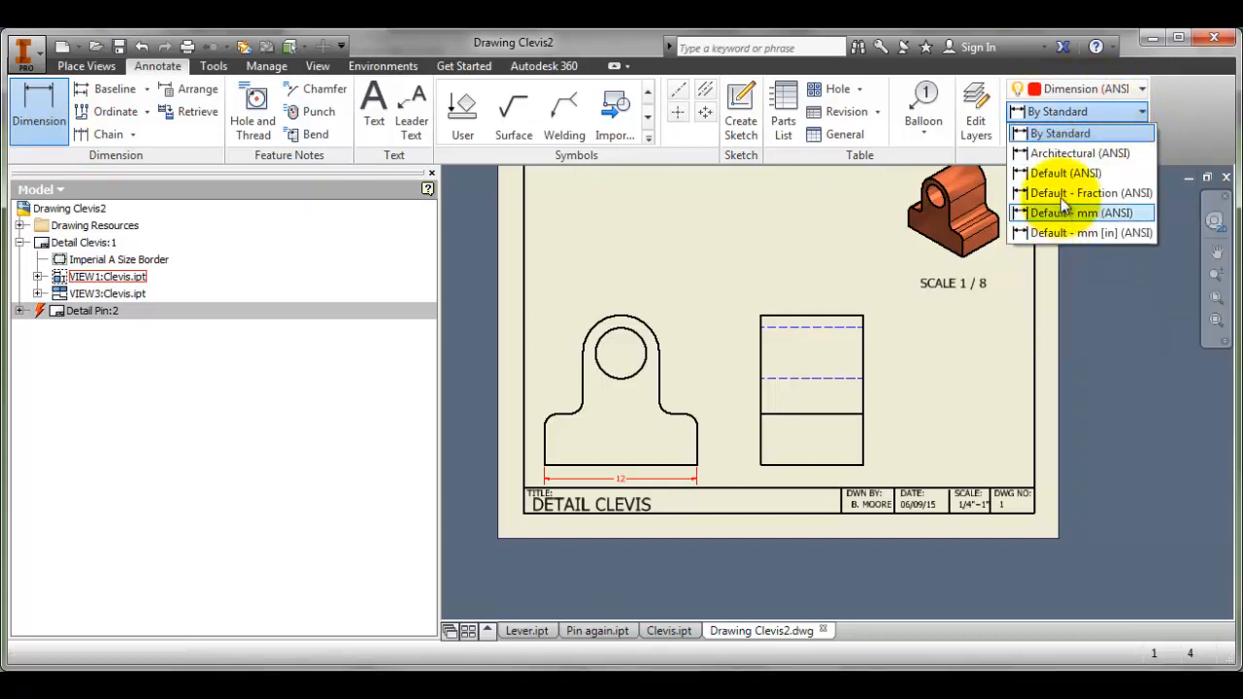
pyautogui.click(1061, 194)
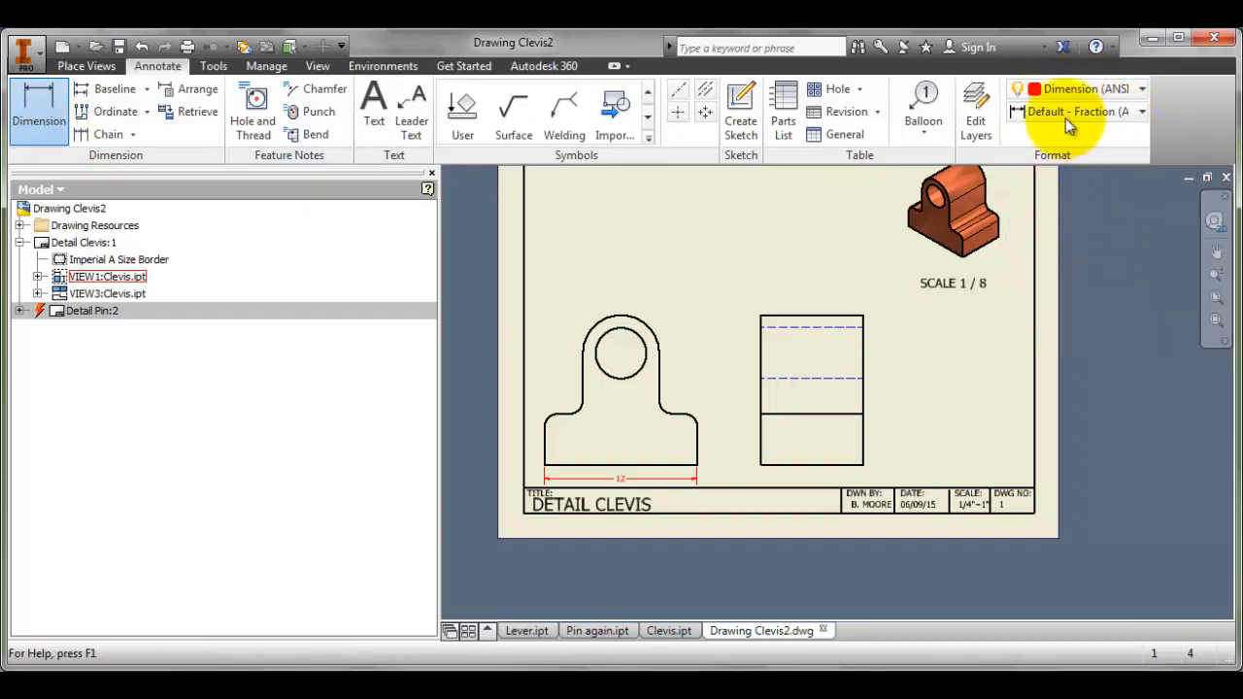
# - Dimension the side view 8 wide and the front view 4 high from fillet arc to bottom edge
pyautogui.click(805, 466)
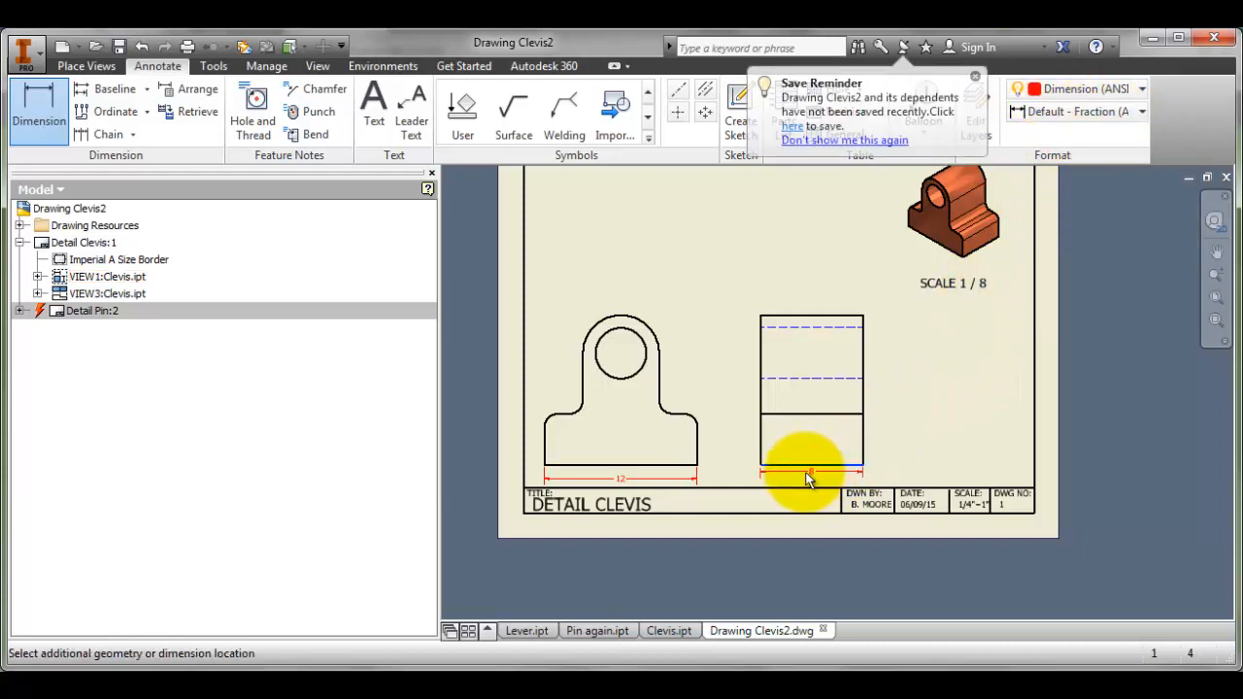
pyautogui.click(806, 485)
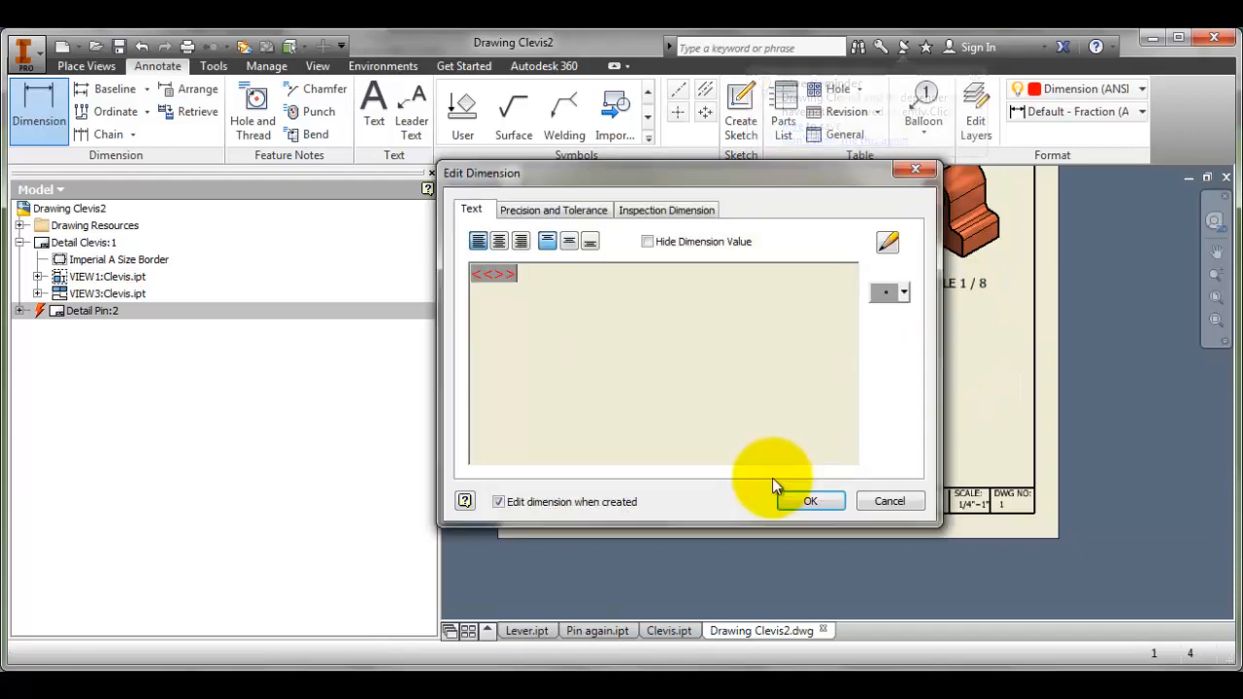
pyautogui.click(806, 500)
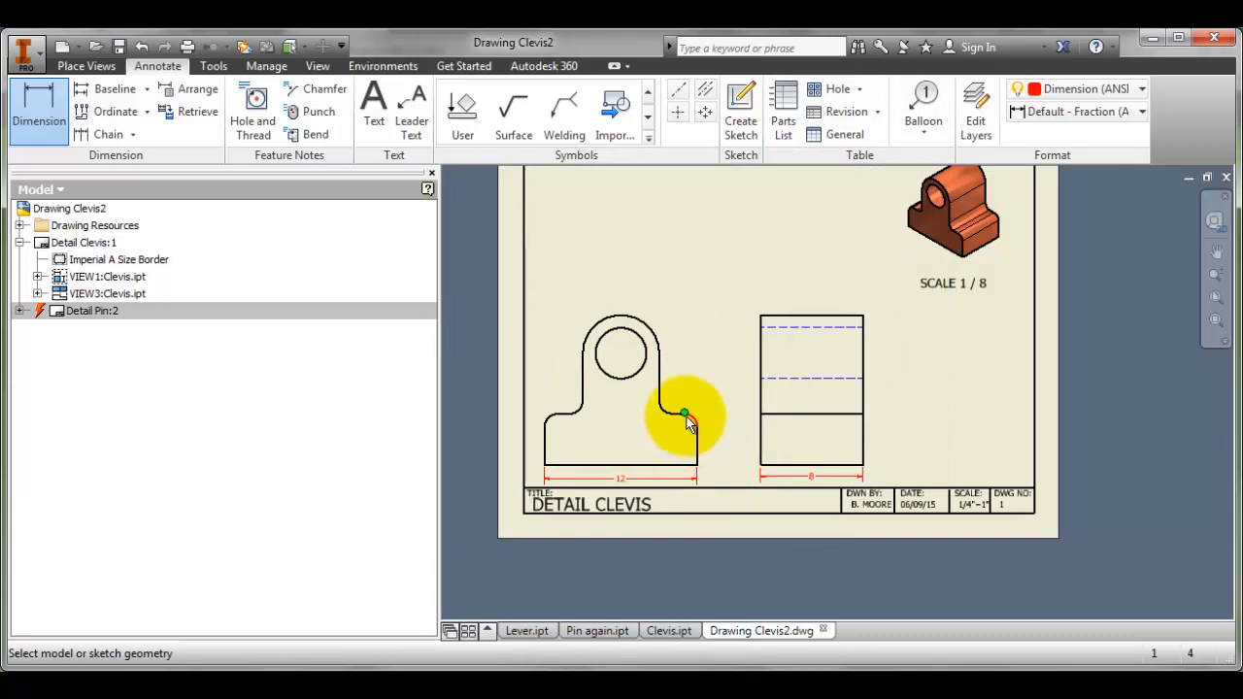
pyautogui.click(685, 419)
pyautogui.click(695, 465)
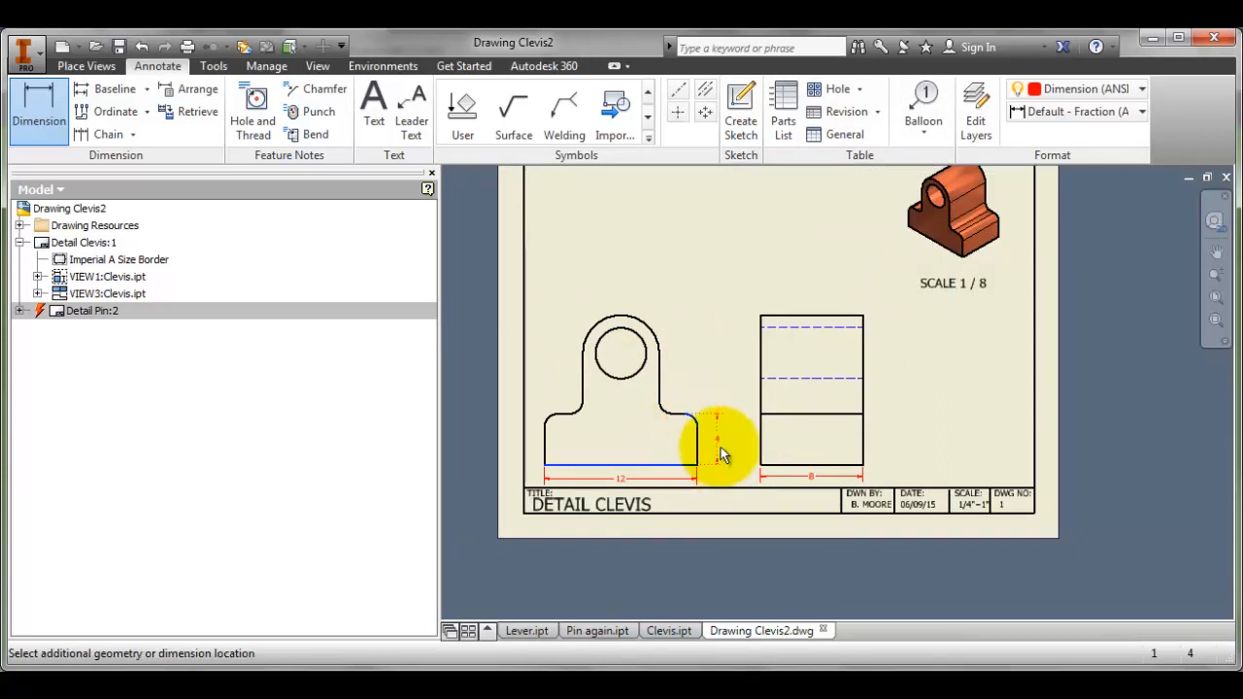
pyautogui.click(719, 446)
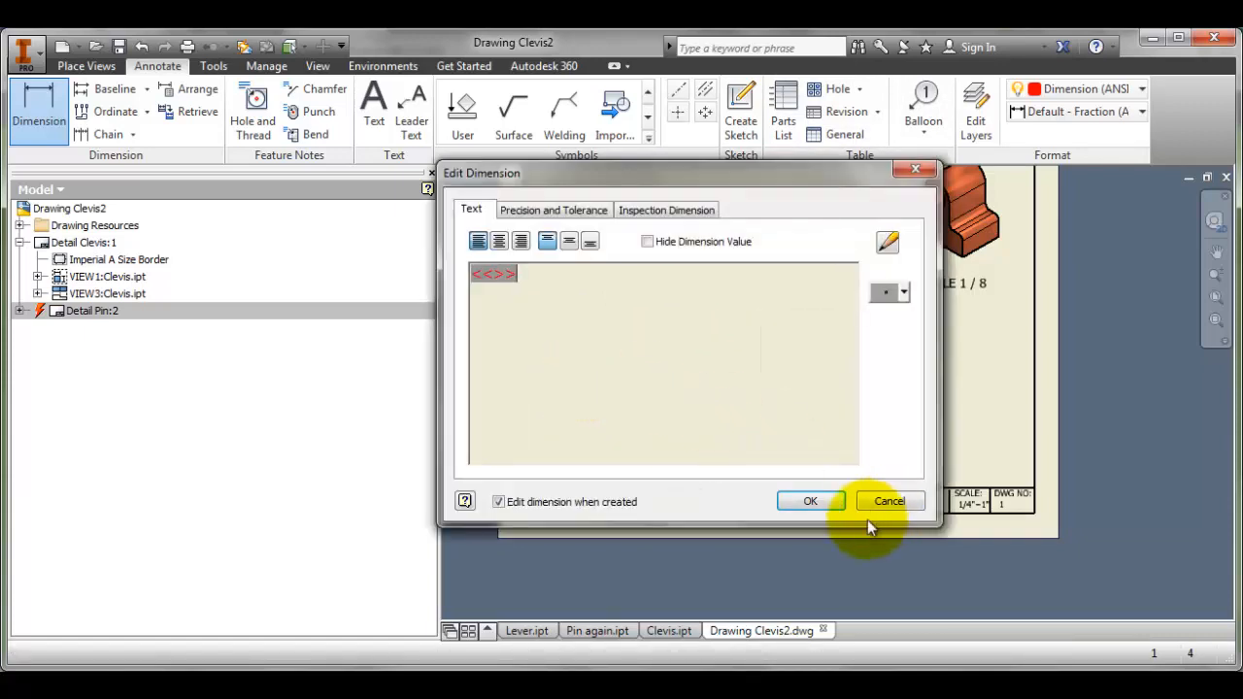
pyautogui.click(810, 505)
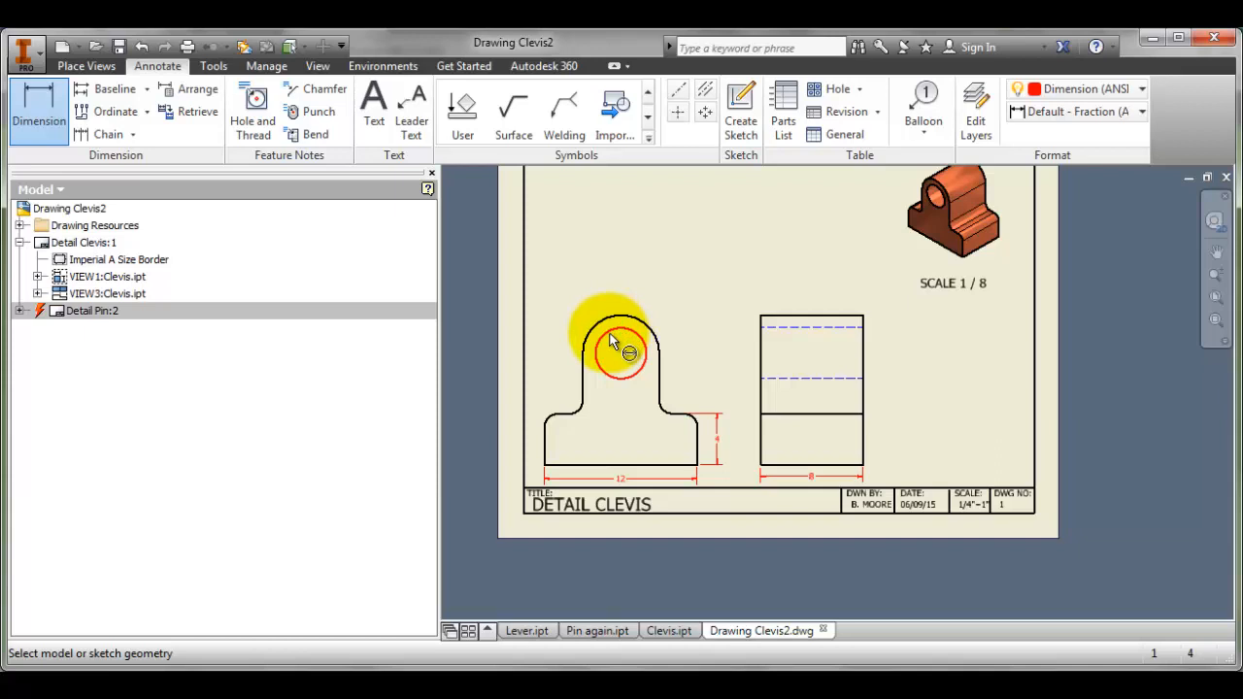
# - Add the 11 3/4 height dimension left of the side view and finish dimensioning
pyautogui.click(760, 350)
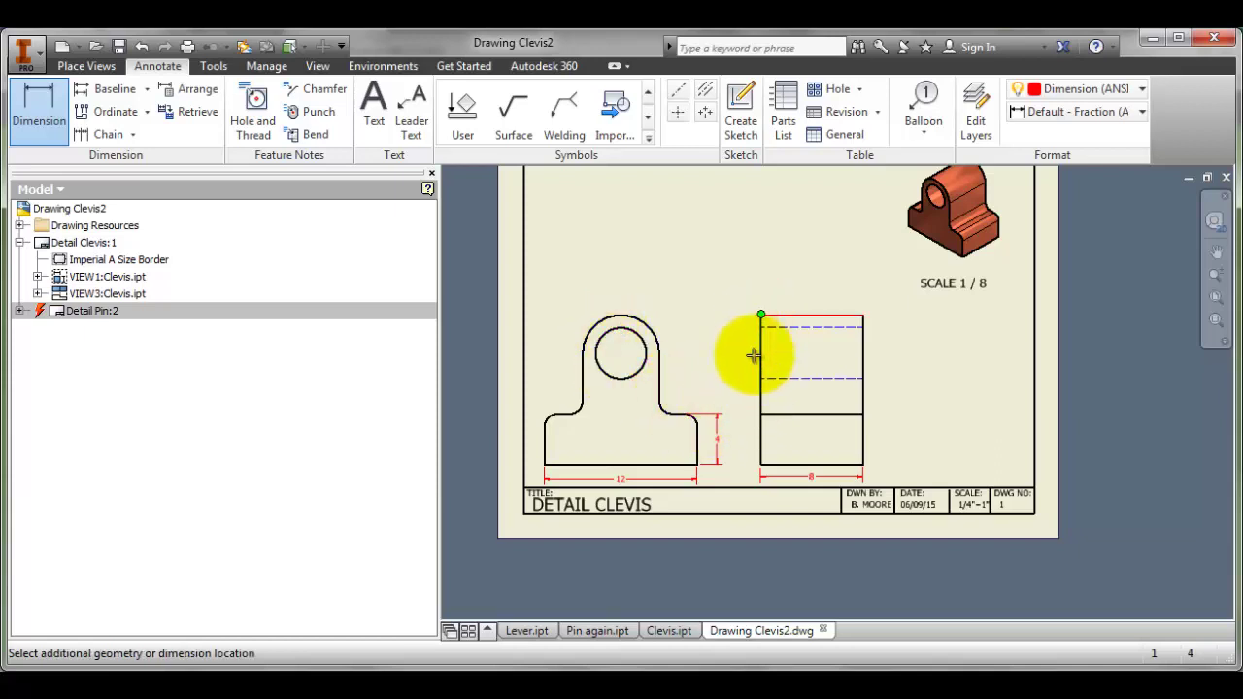
pyautogui.click(762, 467)
pyautogui.click(740, 436)
pyautogui.click(804, 499)
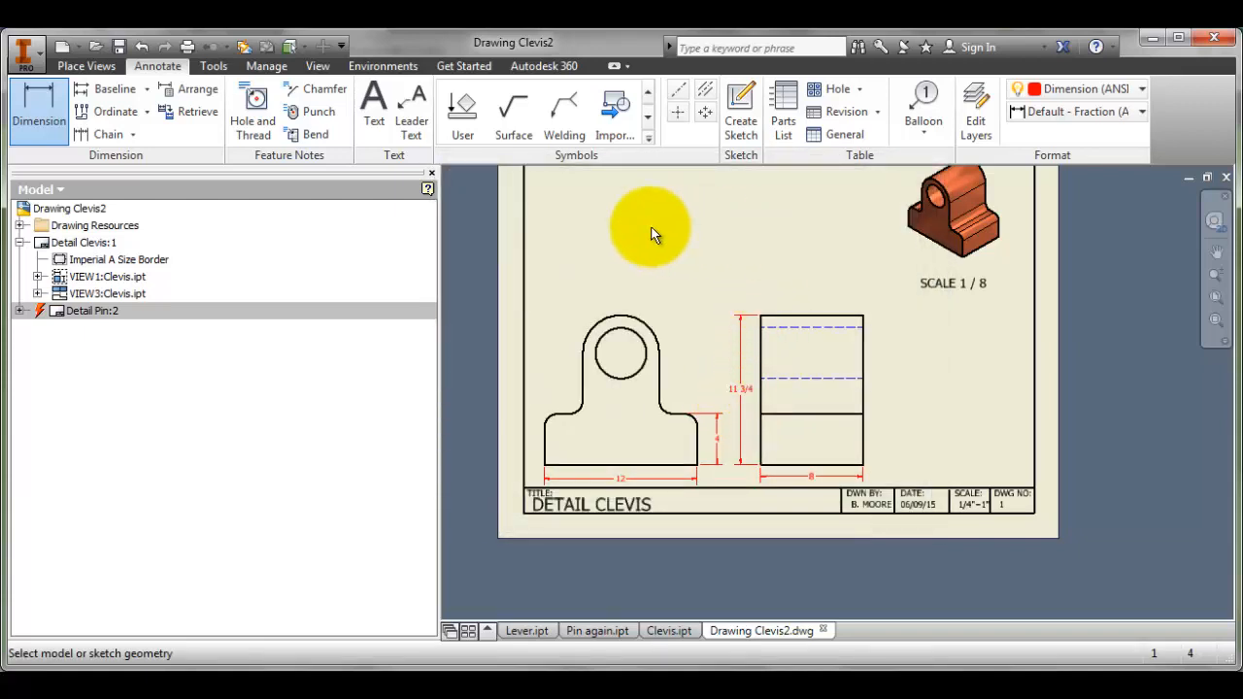
pyautogui.press('Escape')
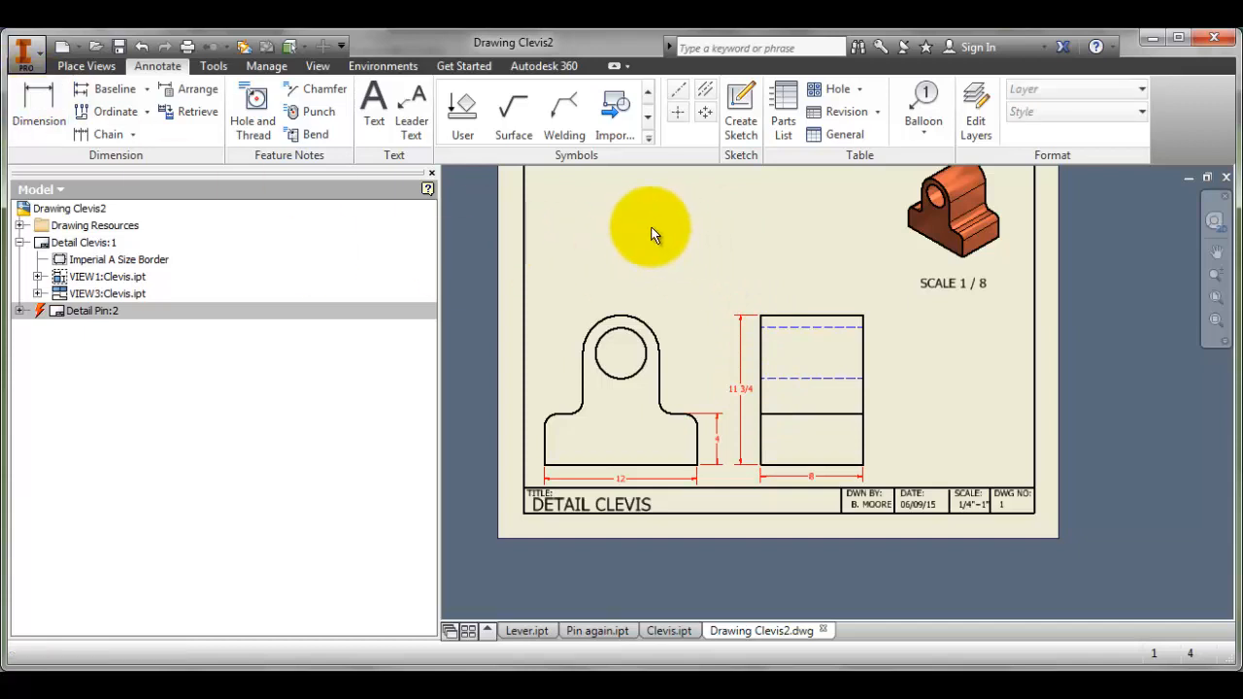
pyautogui.click(36, 101)
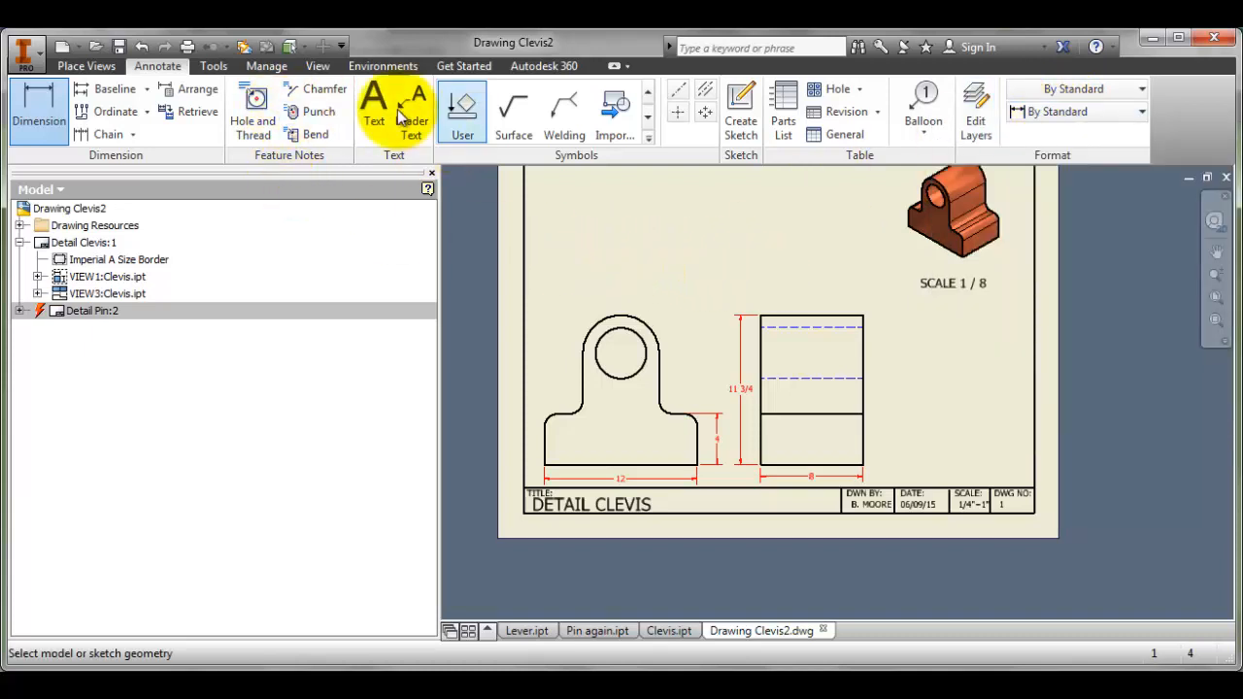
# - In Styles Editor under Manage, browse Default Standard (ANSI)'s General, View Preferences, Available Styles and Object Defaults
pyautogui.click(265, 68)
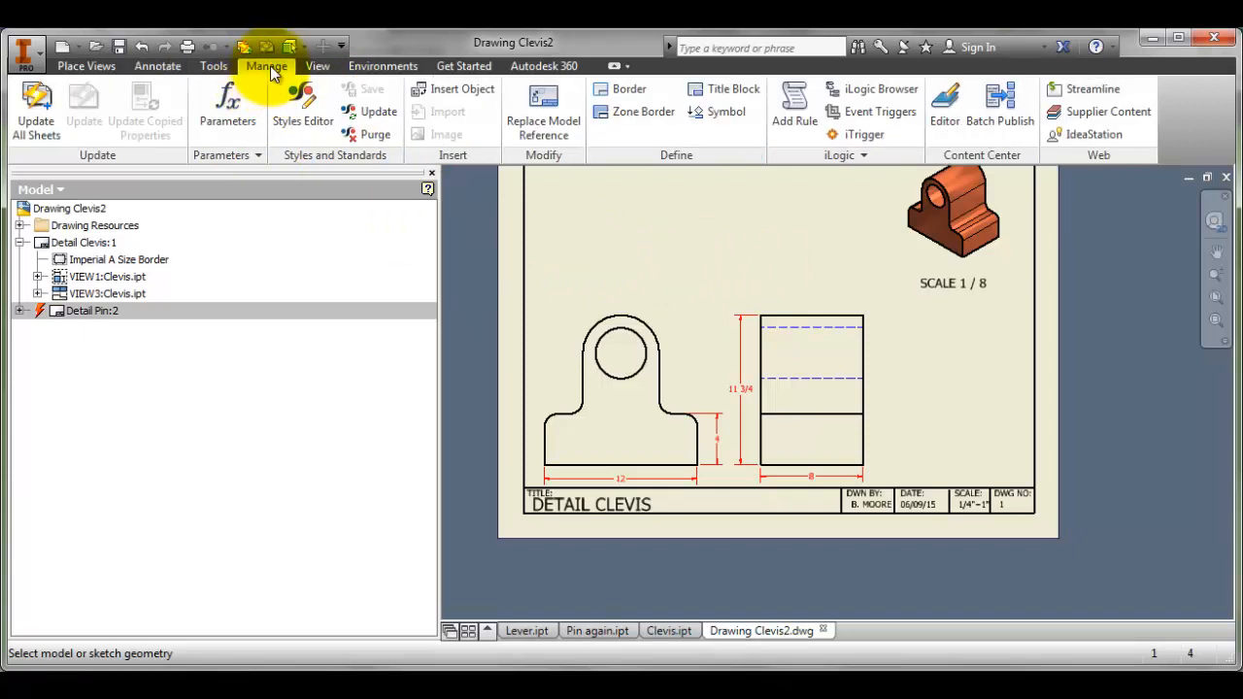
pyautogui.click(304, 131)
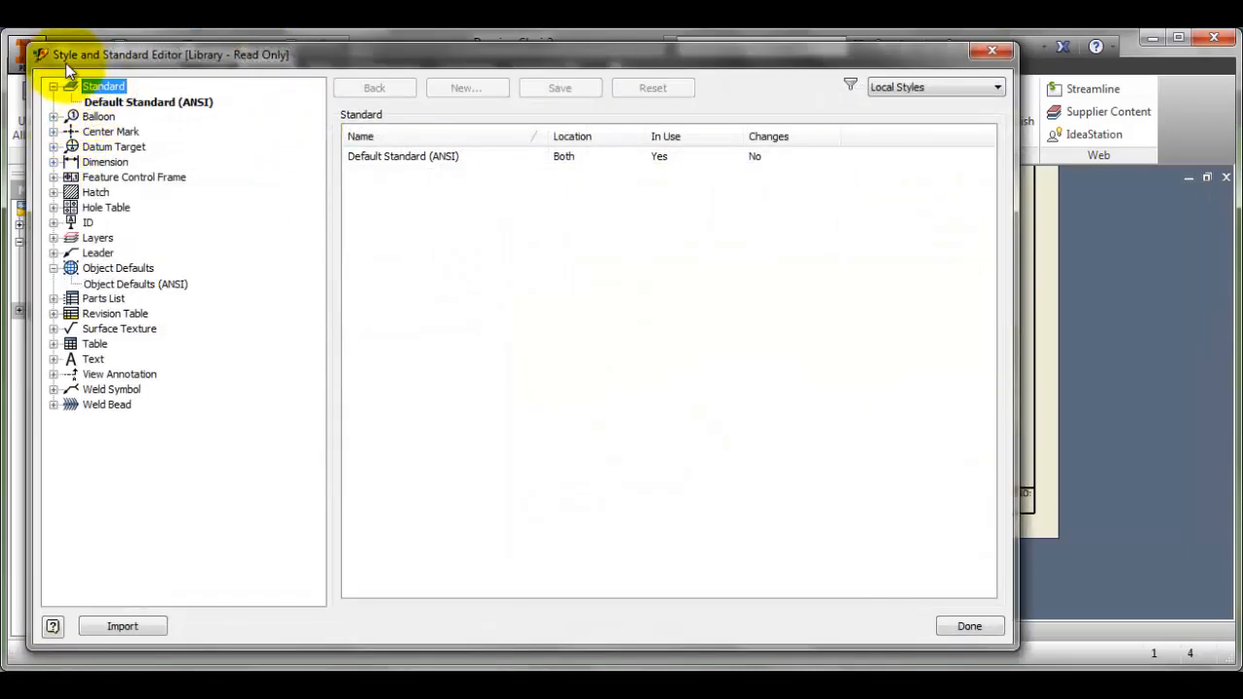
pyautogui.click(99, 102)
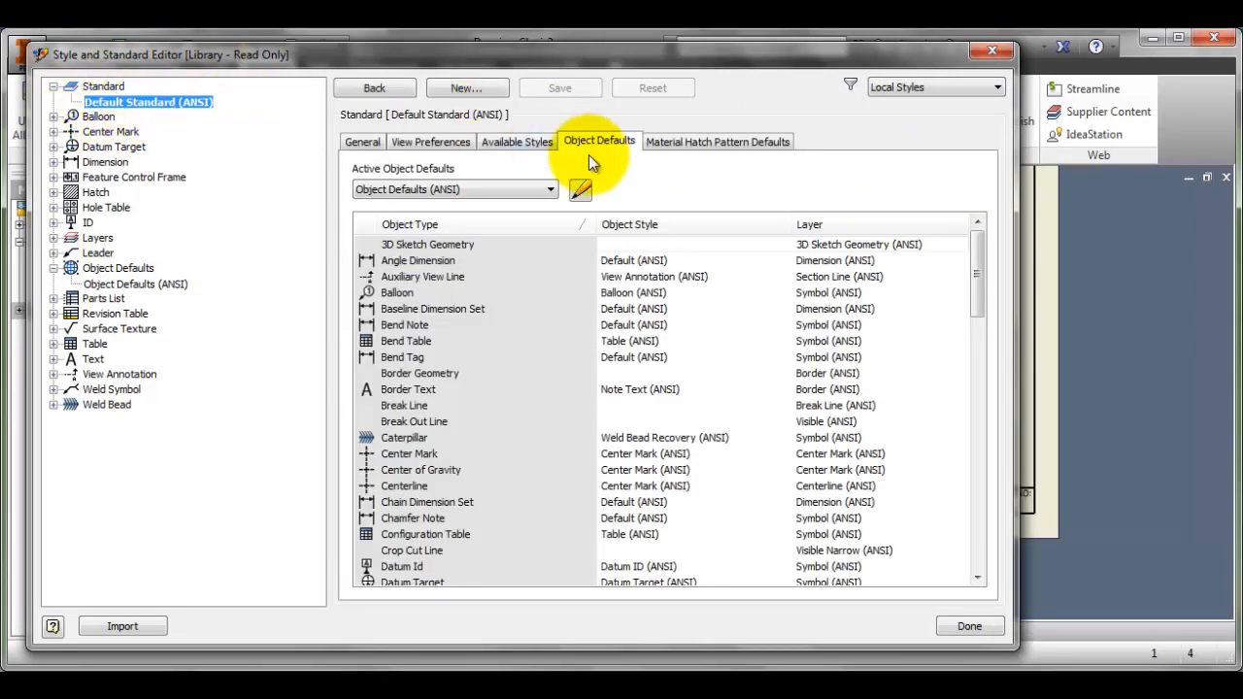
pyautogui.click(357, 142)
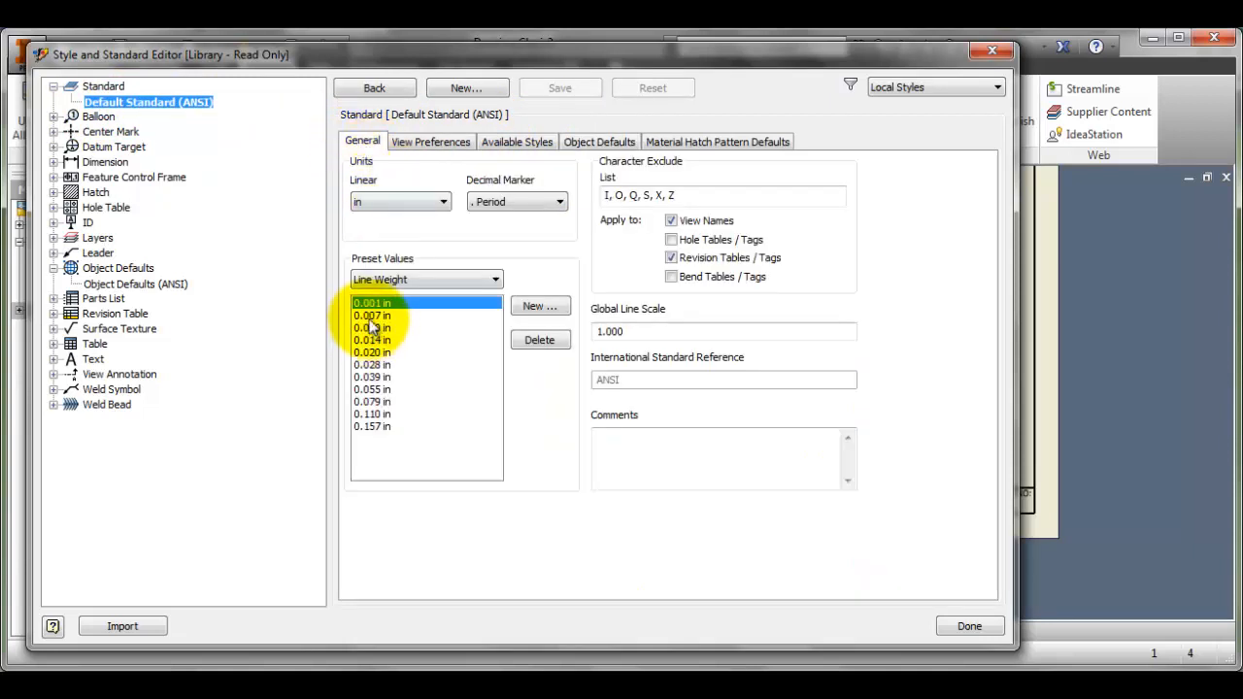
pyautogui.click(423, 141)
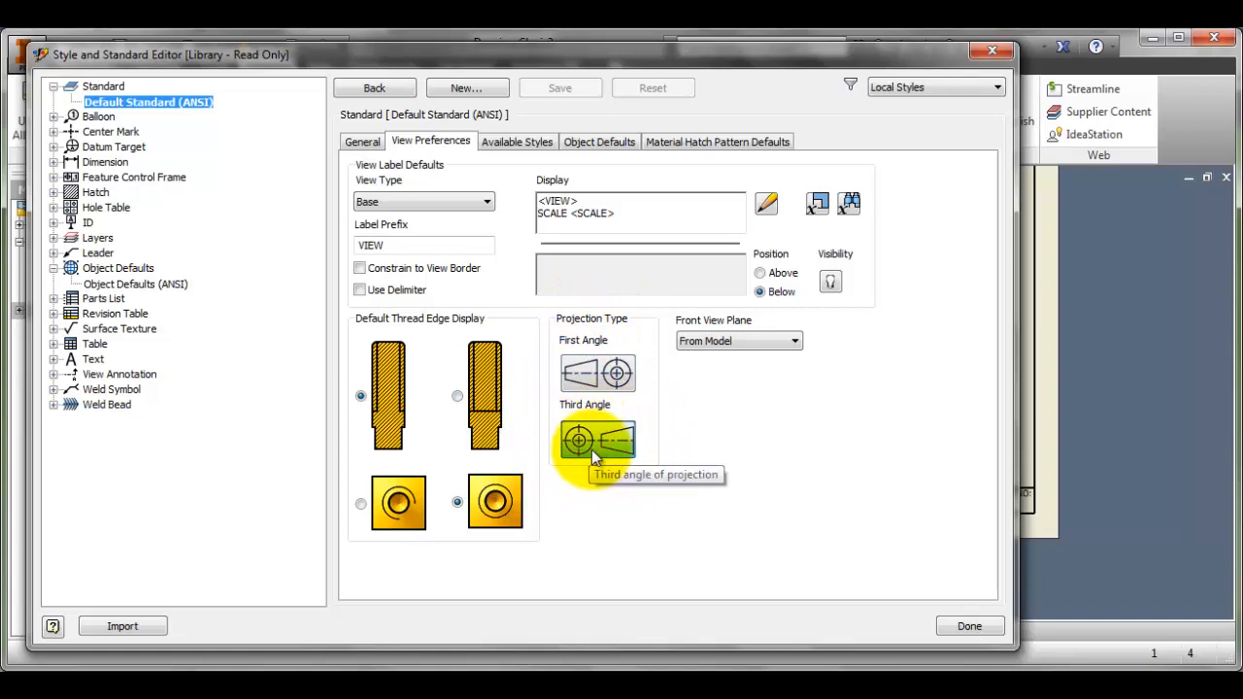
pyautogui.click(530, 146)
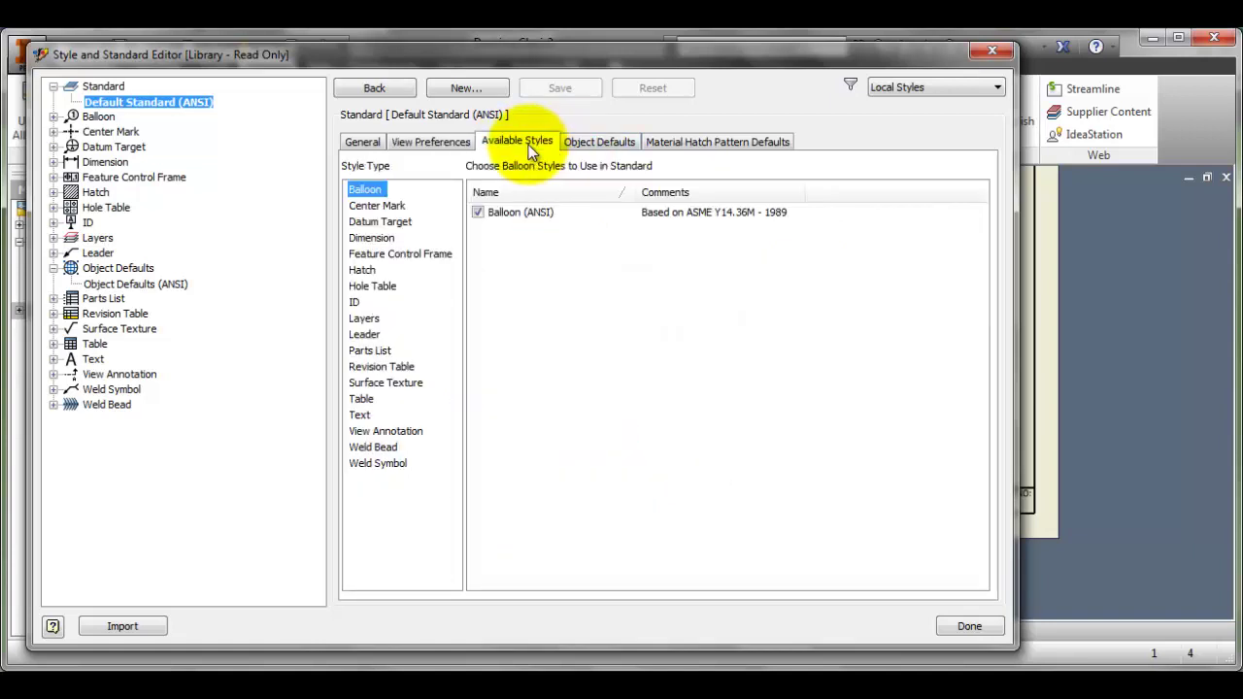
pyautogui.click(589, 146)
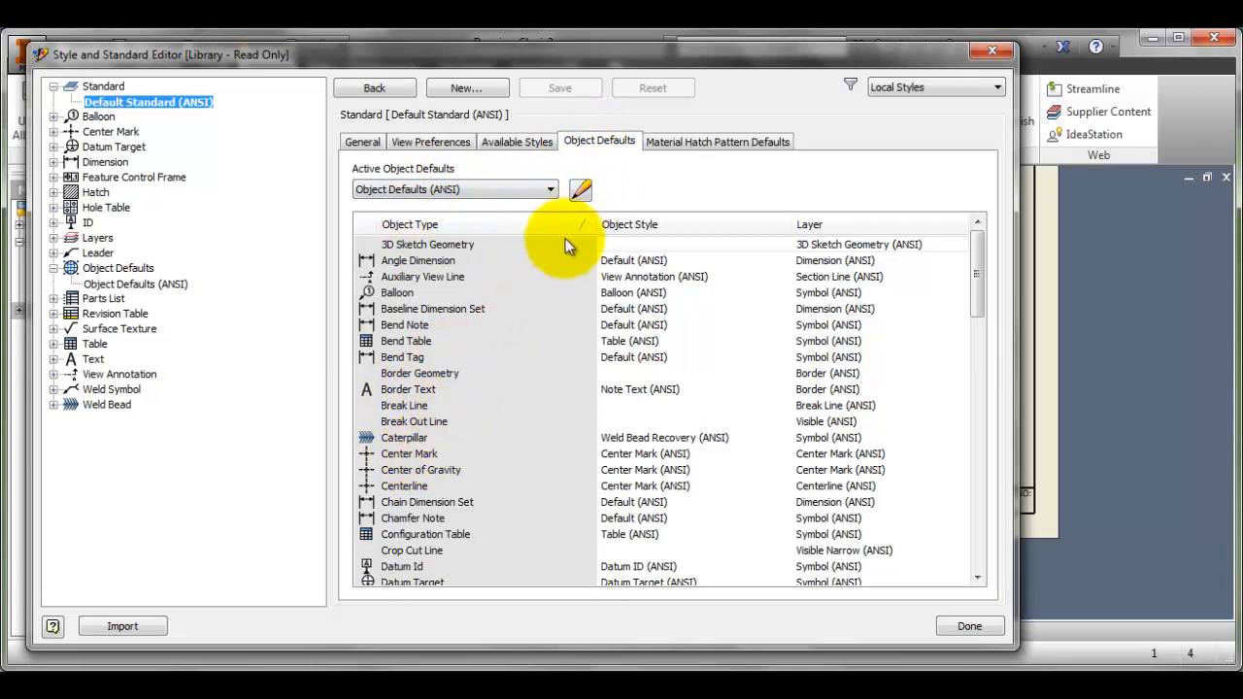
# - In Object Defaults (ANSI), try Default - Fraction (ANSI) for Baseline Dimension Set, then revert to Default (ANSI)
pyautogui.click(580, 193)
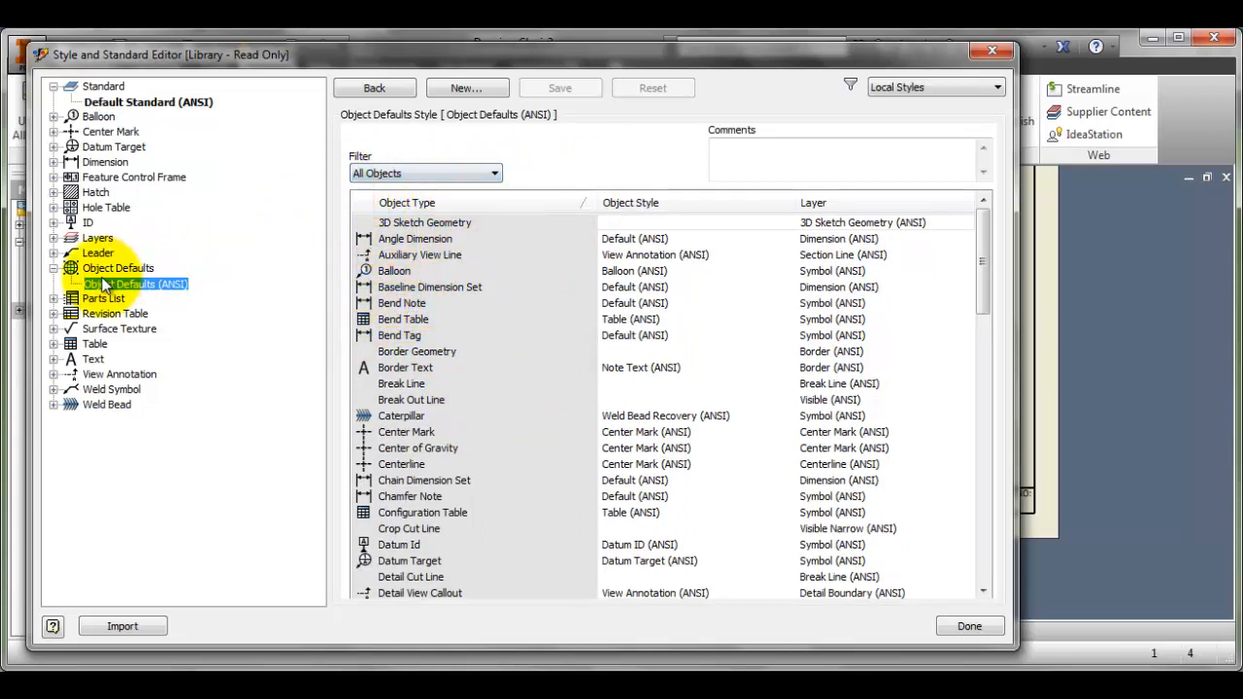
pyautogui.click(427, 289)
pyautogui.click(612, 288)
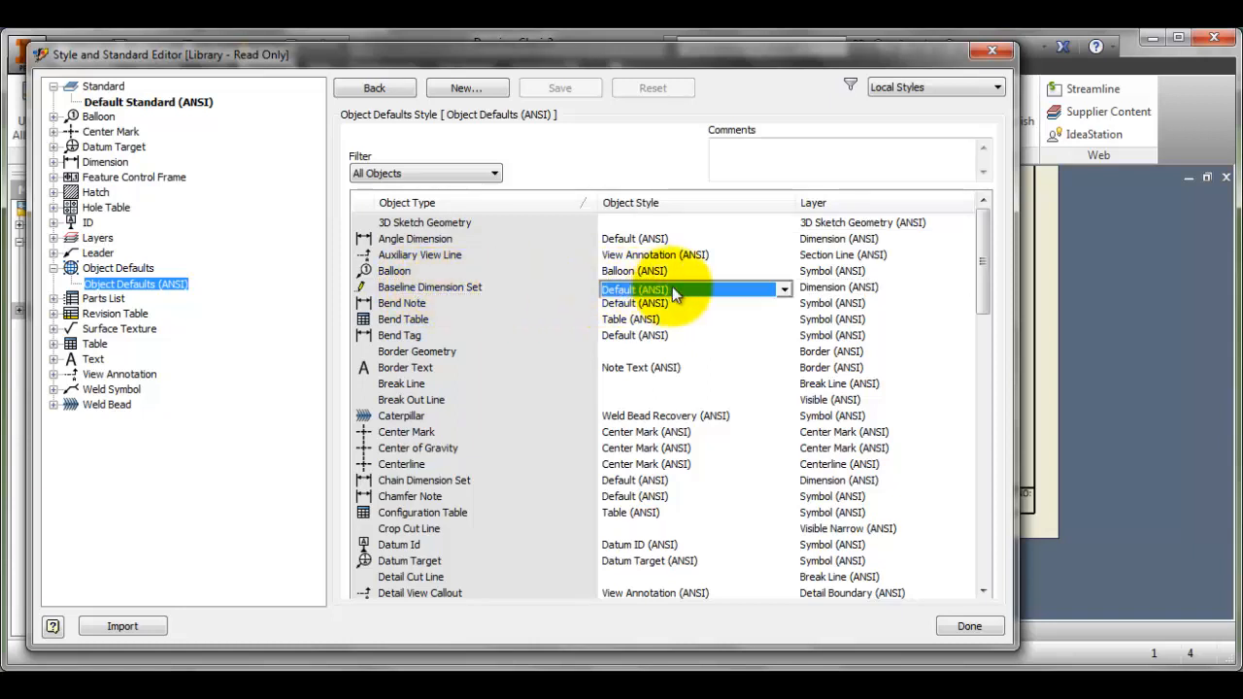
pyautogui.click(783, 290)
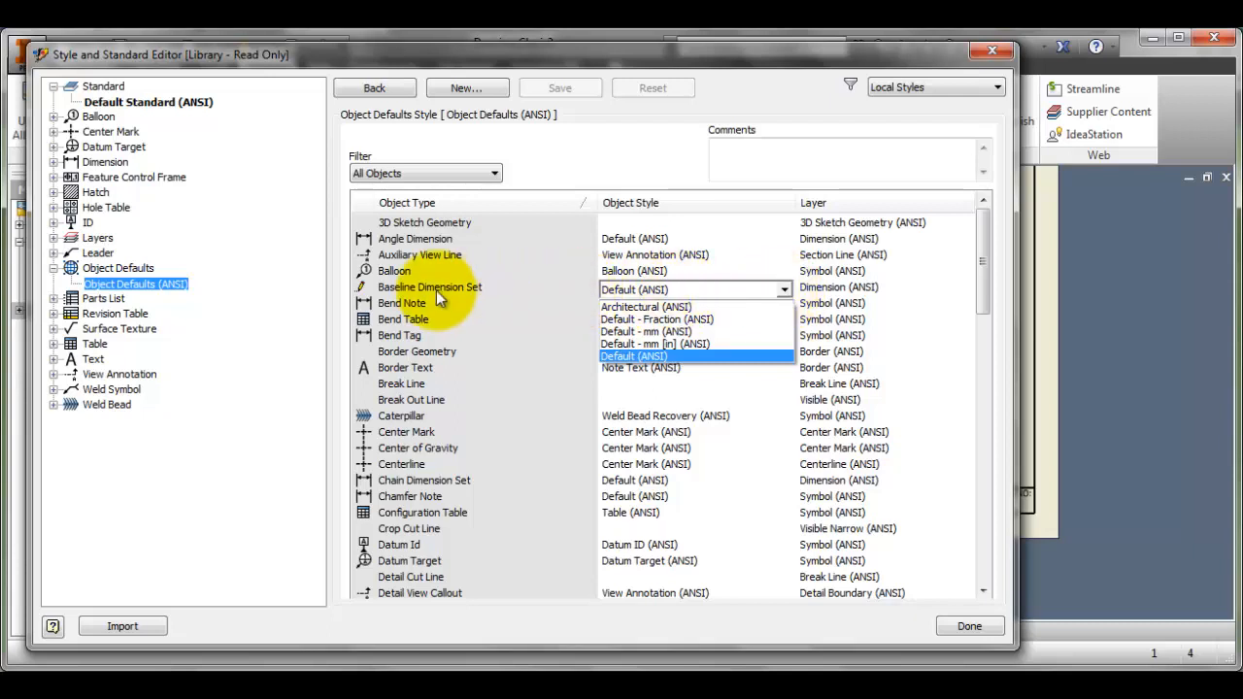
pyautogui.click(645, 319)
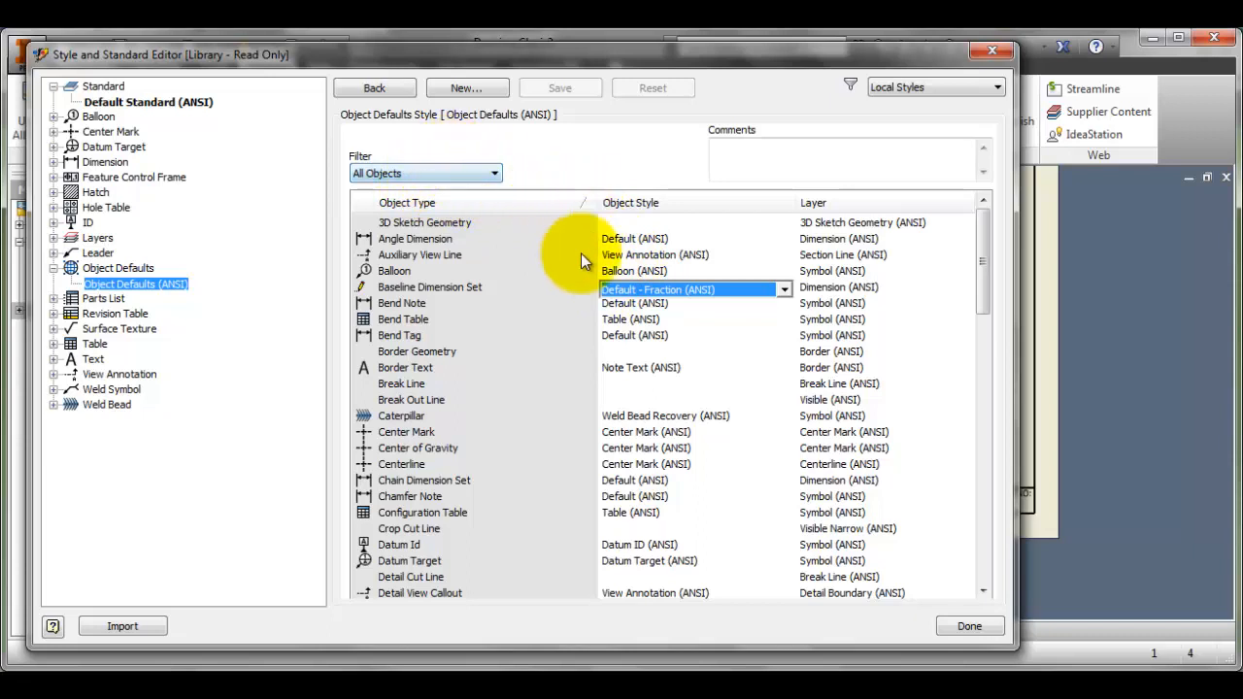
pyautogui.click(782, 289)
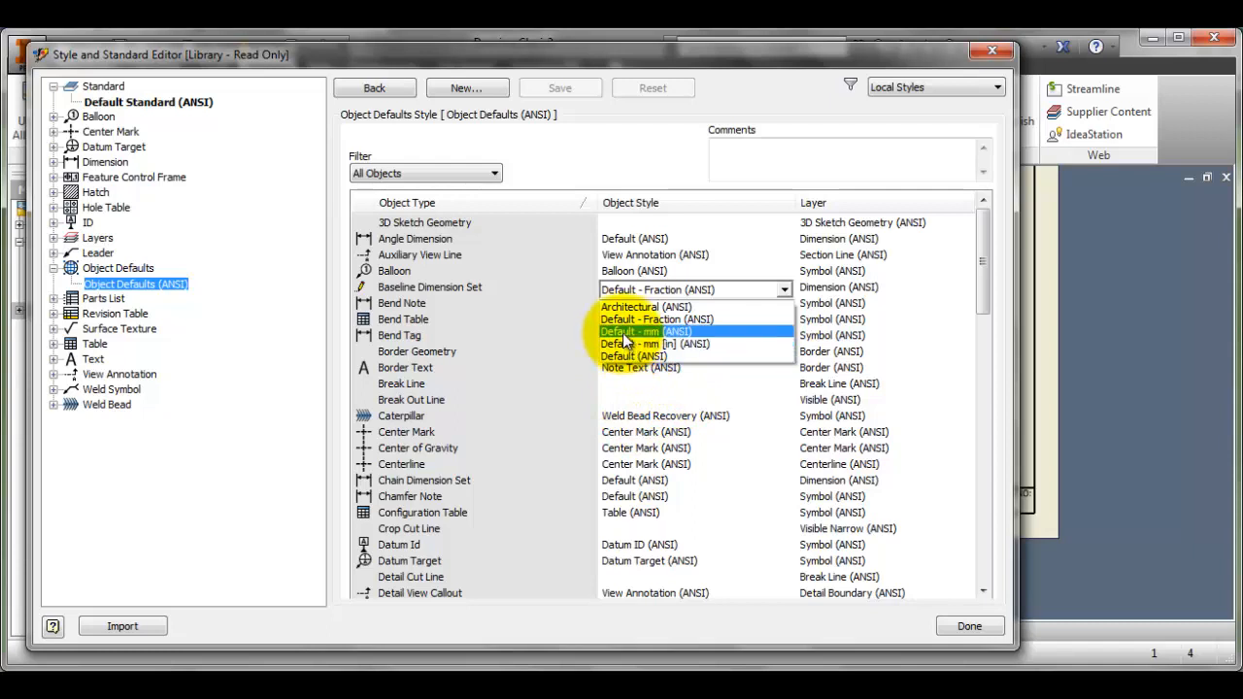
pyautogui.click(646, 356)
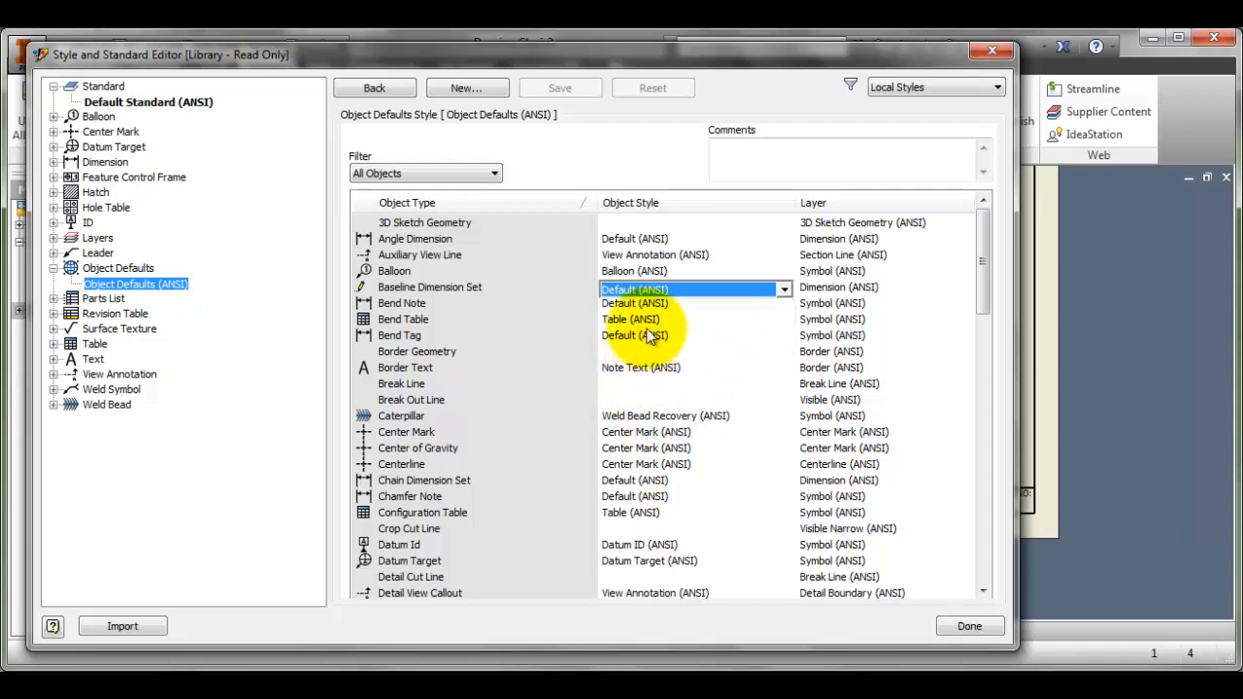
# - Create a new local style, renaming 'Copy of Object Defaults (ANSI)' to 'Object Defaults (ANSI) Fractional'
pyautogui.click(456, 90)
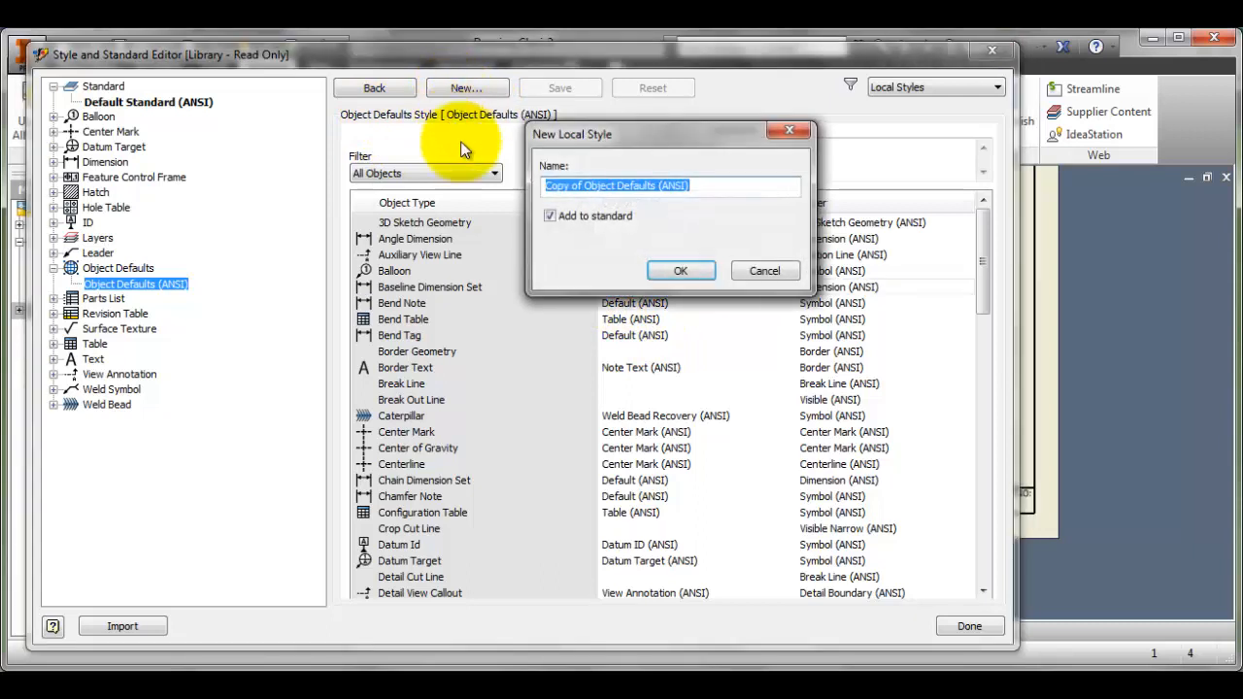
pyautogui.moveTo(584, 186); pyautogui.dragTo(544, 185)
pyautogui.press('Delete')
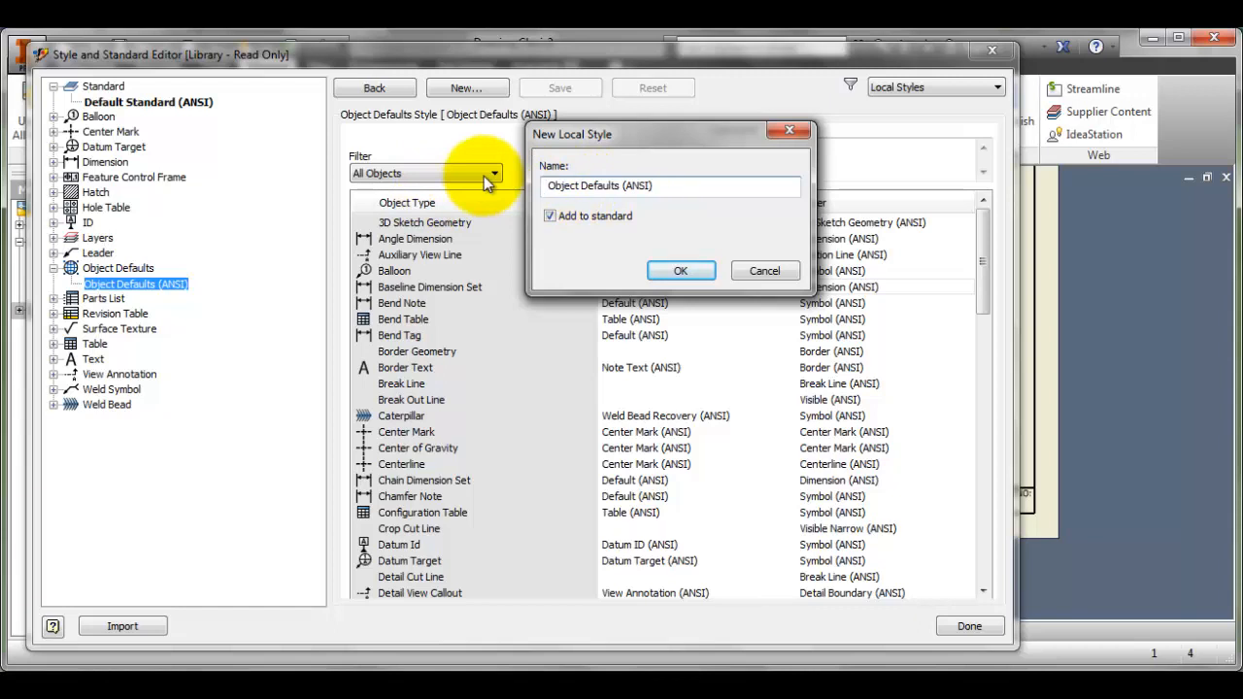
pyautogui.press('Delete')
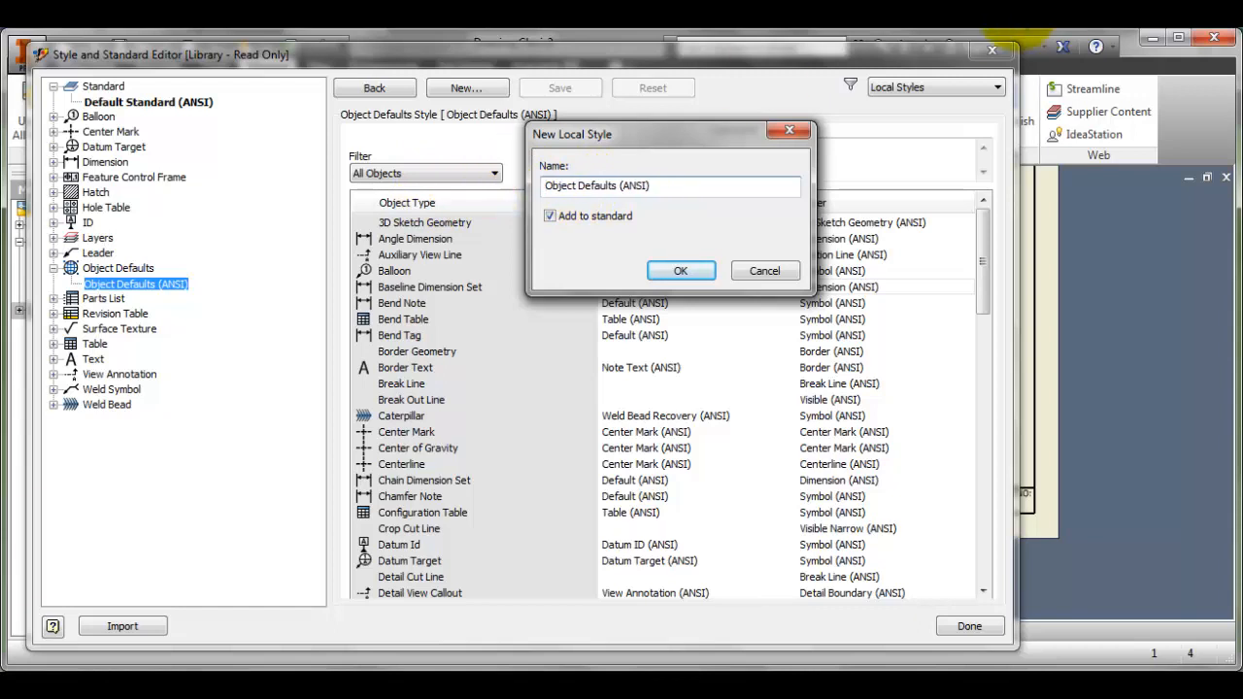
pyautogui.click(653, 190)
pyautogui.write('Fractional')
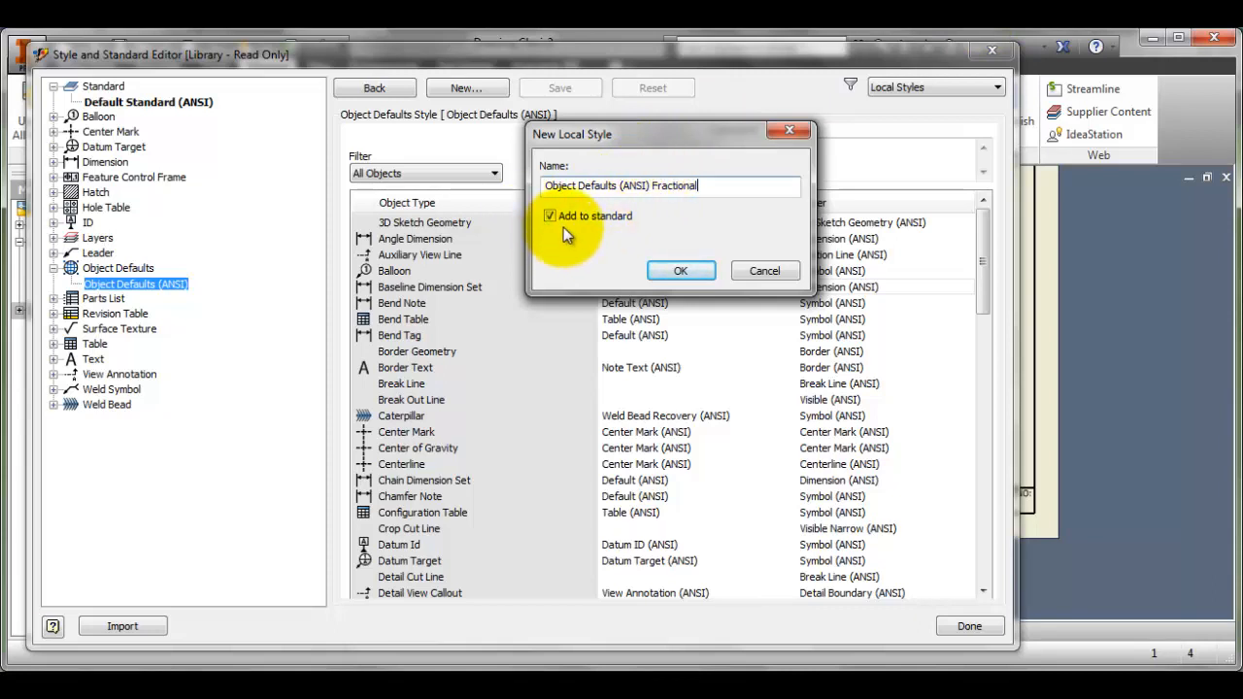
pyautogui.click(679, 271)
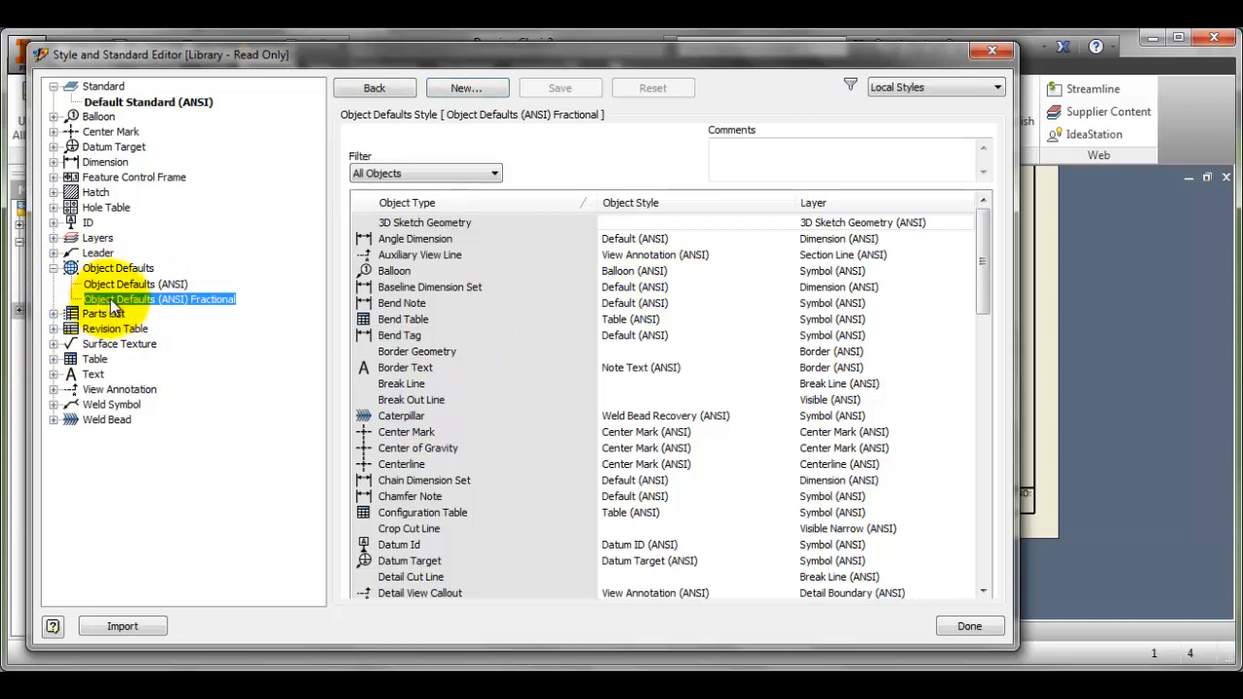
# - Set Baseline, Linear, Ordinate and Ordinate Set dimensions to Default - Fraction (ANSI)
pyautogui.click(394, 289)
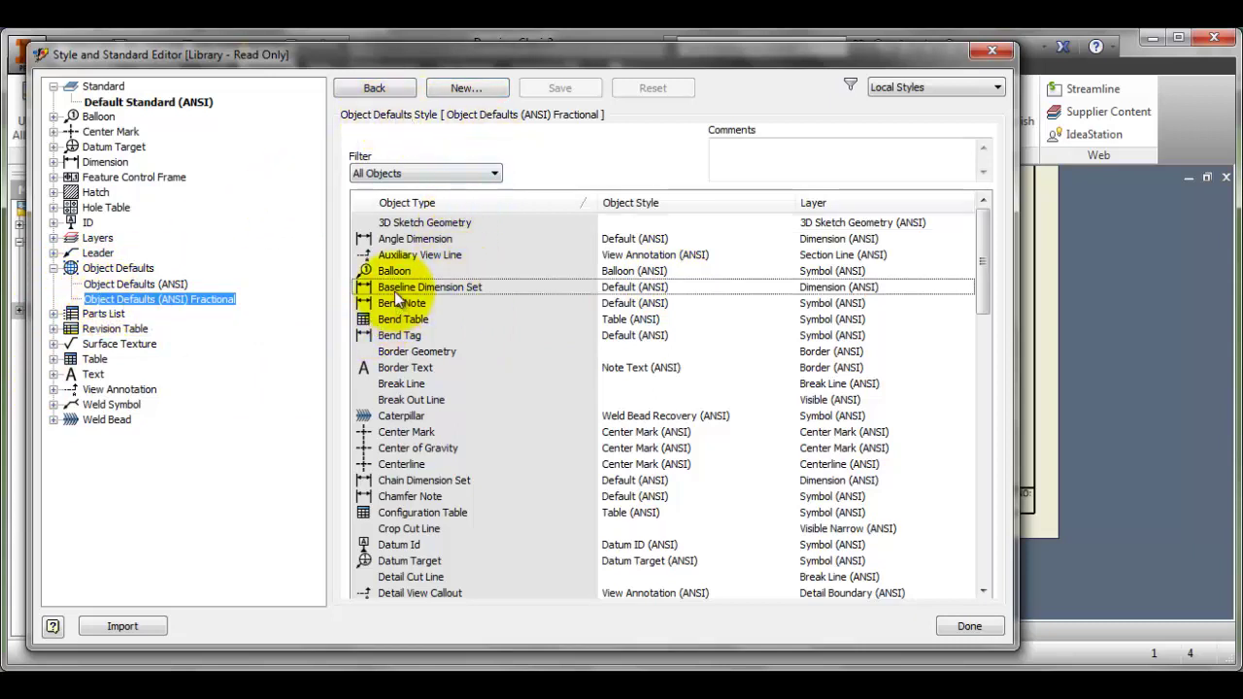
pyautogui.click(621, 290)
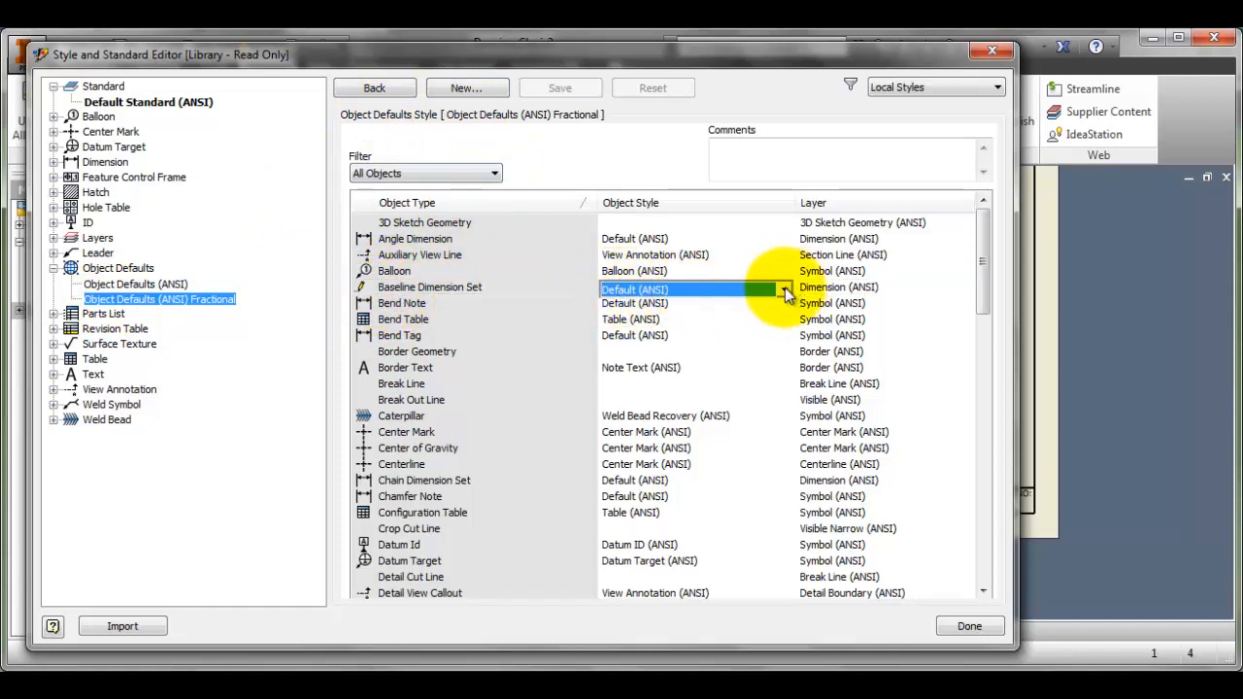
pyautogui.click(785, 290)
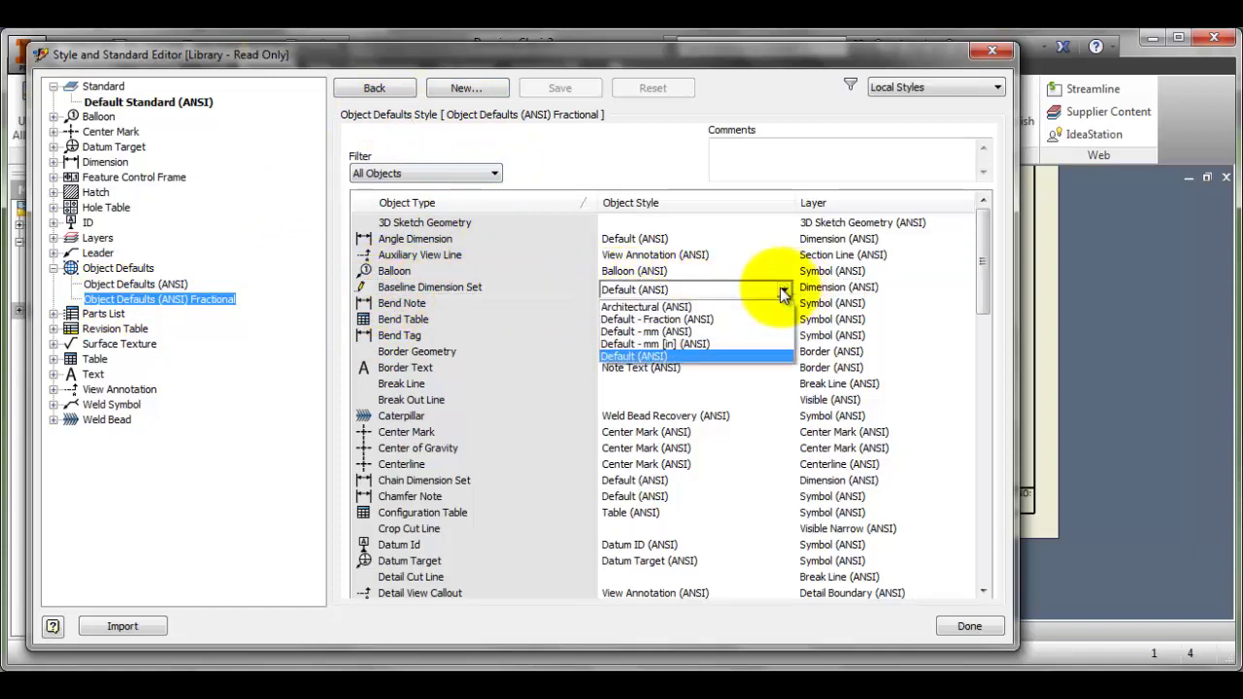
pyautogui.click(656, 320)
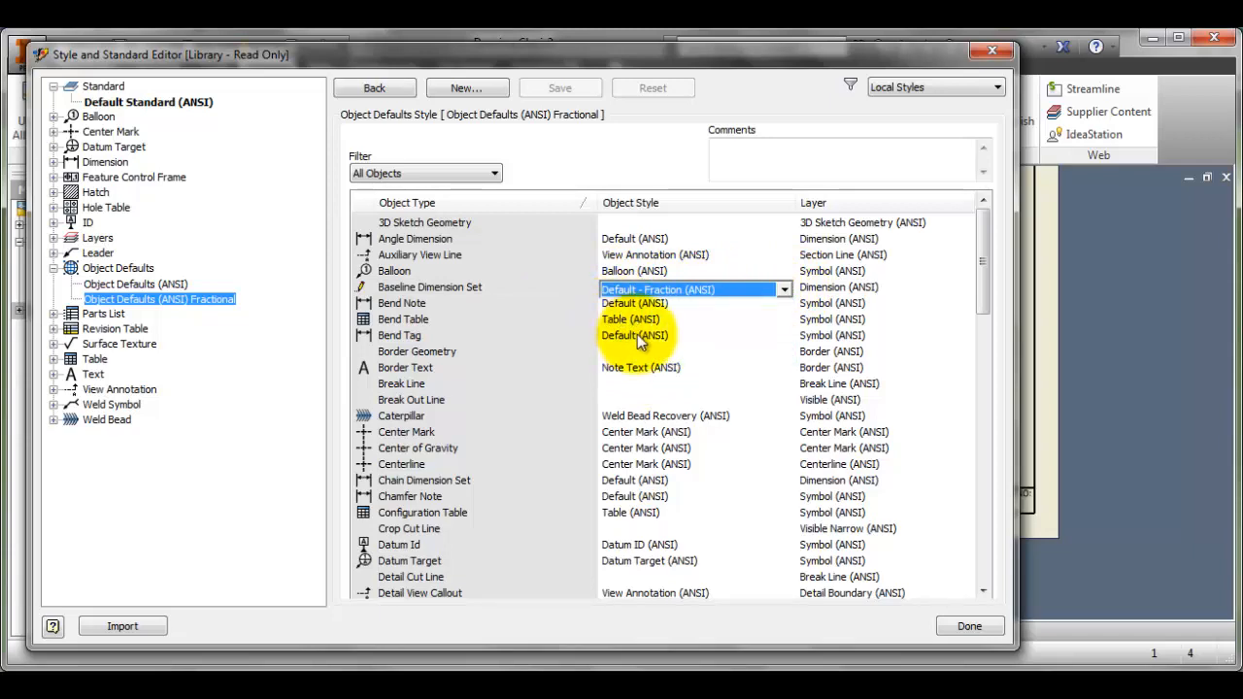
pyautogui.scroll(-1, 701, 337)
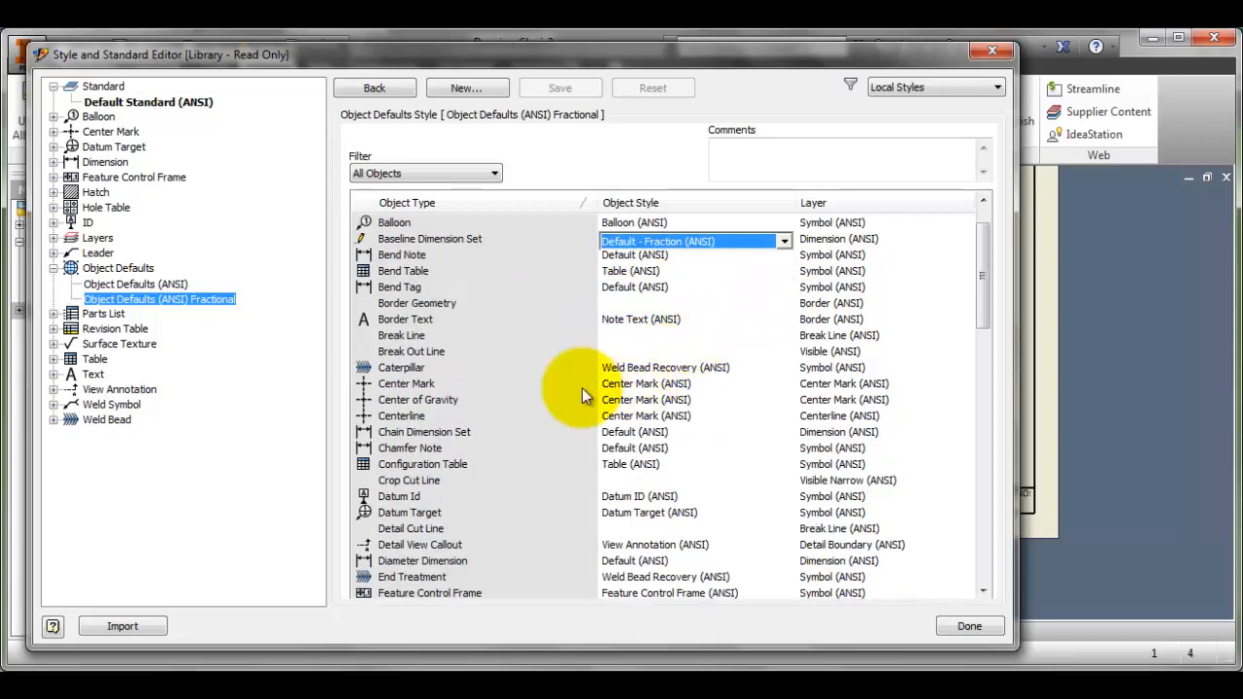
pyautogui.scroll(-1, 466, 389)
pyautogui.scroll(-1, 554, 384)
pyautogui.scroll(-1, 557, 386)
pyautogui.scroll(-1, 558, 386)
pyautogui.scroll(-1, 549, 390)
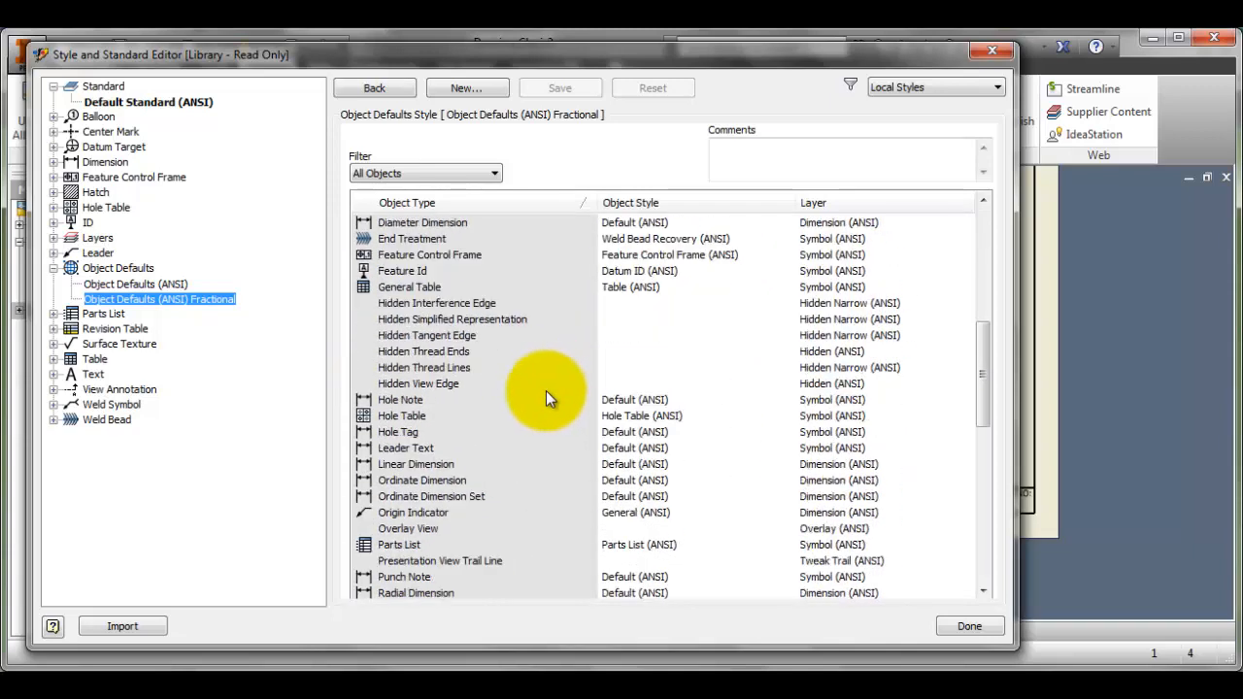
pyautogui.scroll(-1, 517, 398)
pyautogui.scroll(-1, 516, 406)
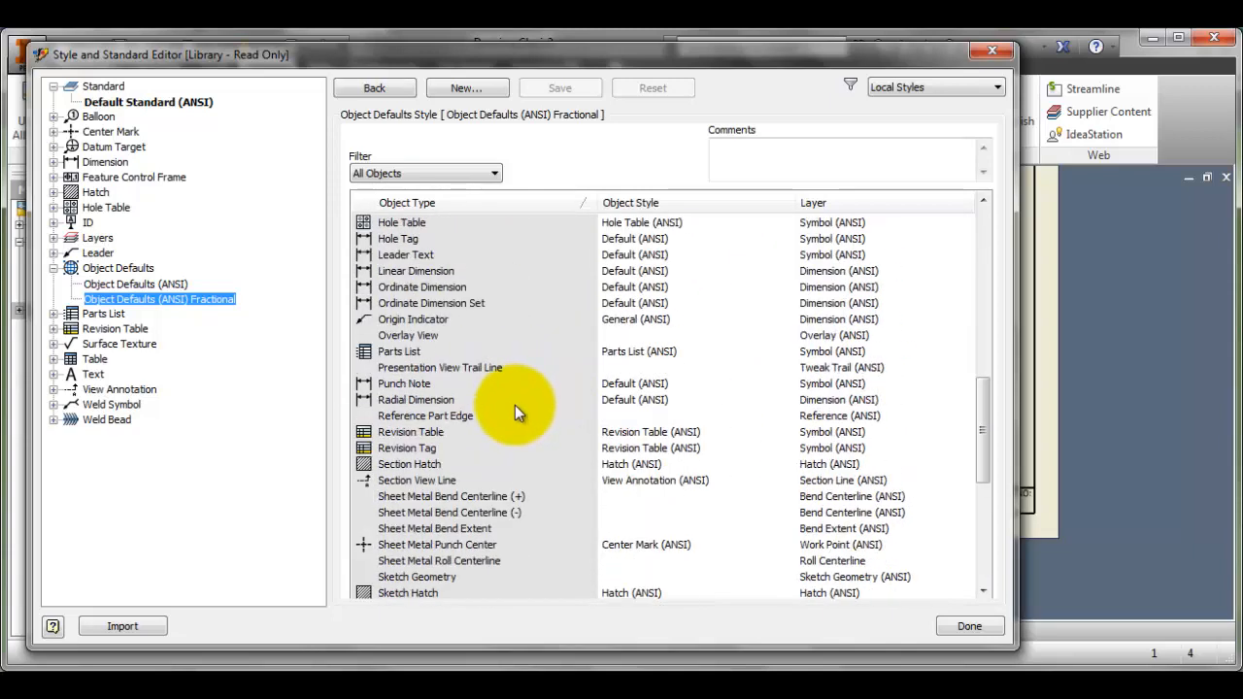
pyautogui.click(637, 275)
pyautogui.click(702, 273)
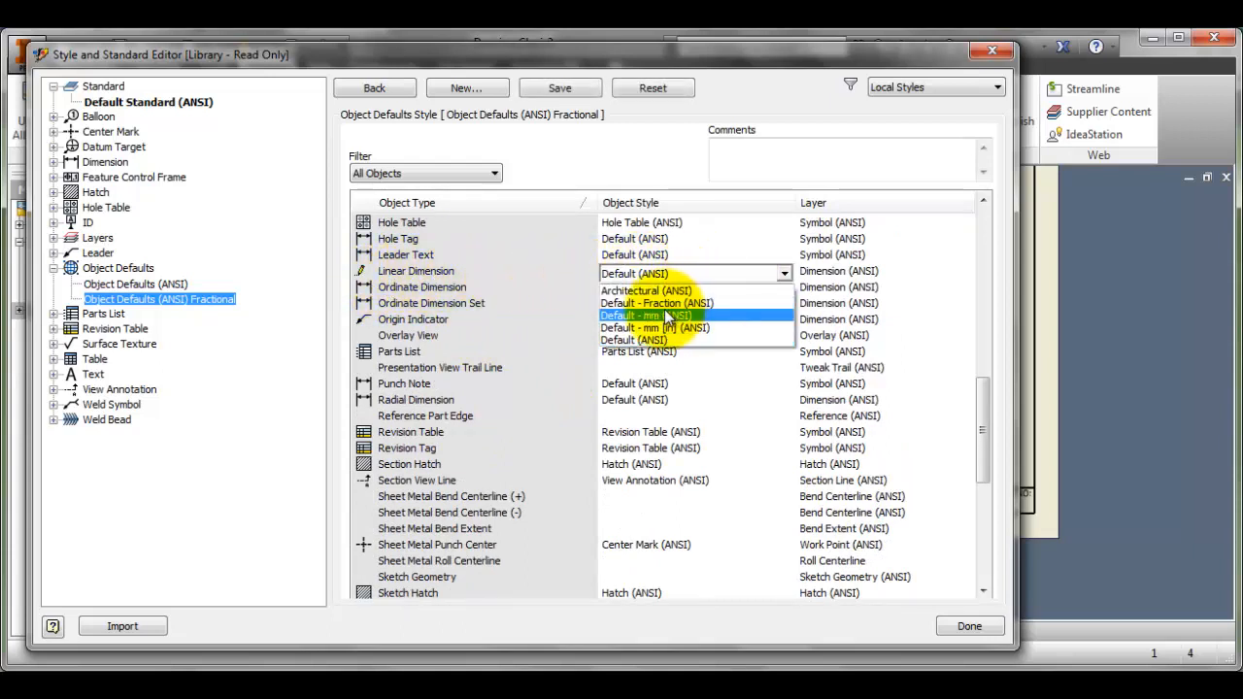
pyautogui.click(661, 303)
pyautogui.click(655, 287)
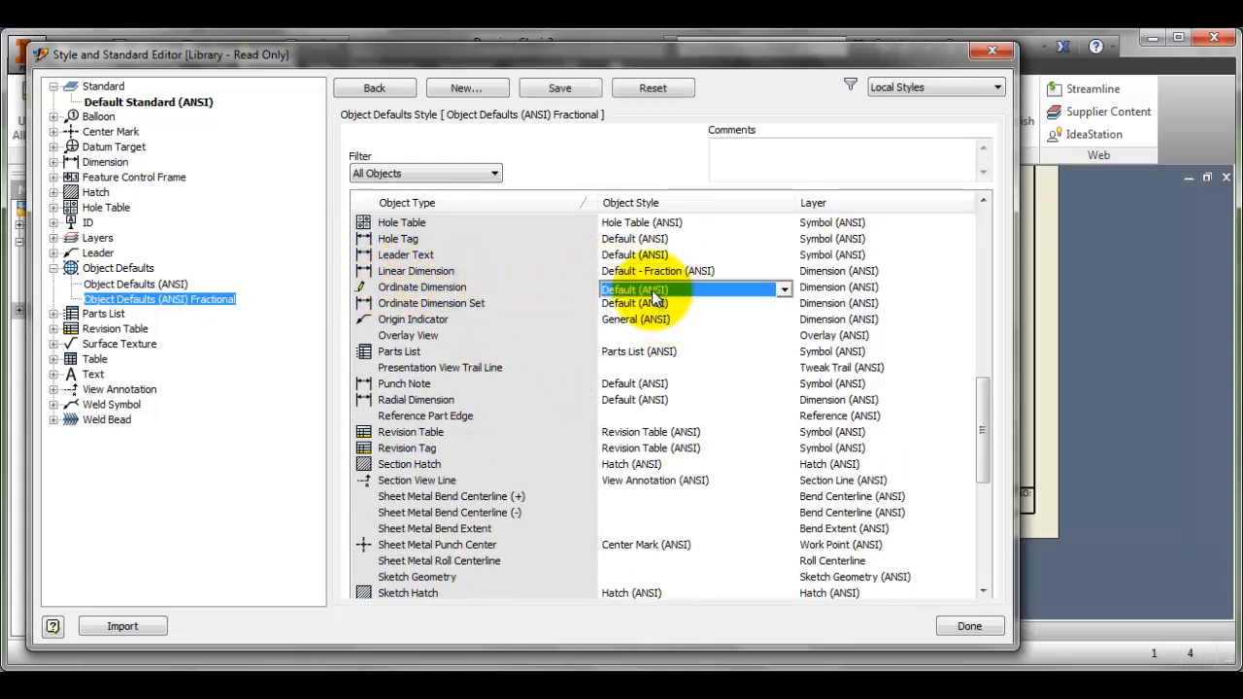
pyautogui.click(656, 319)
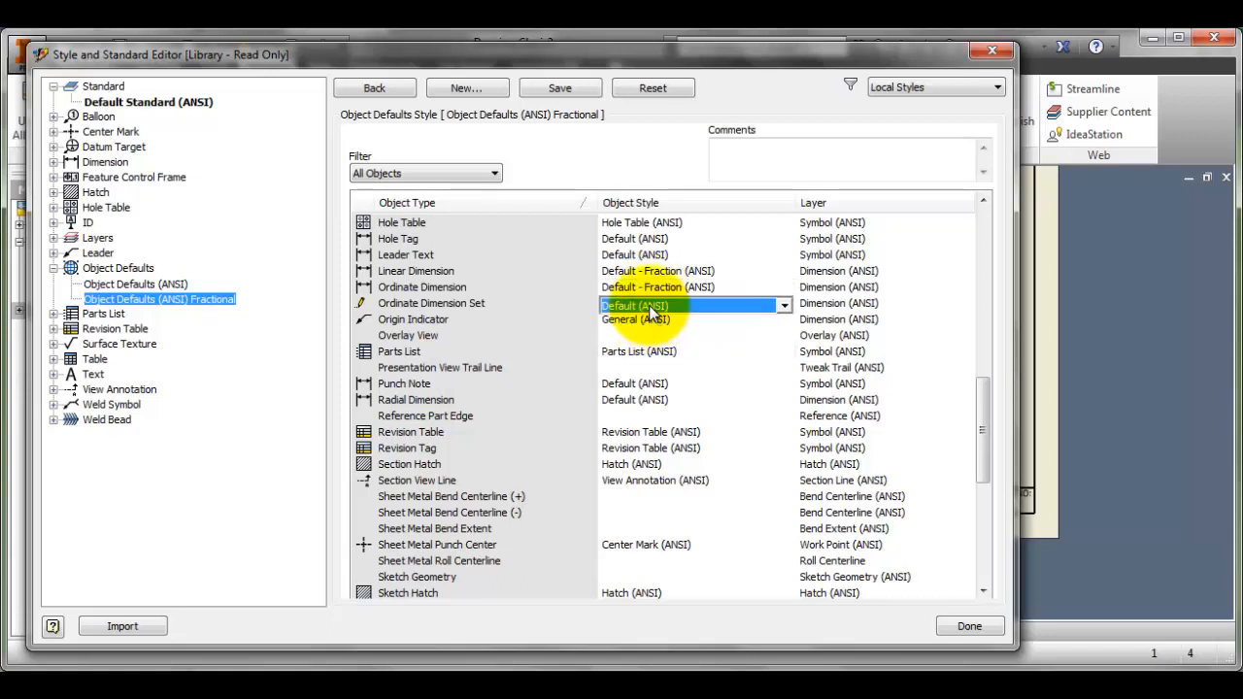
pyautogui.click(653, 308)
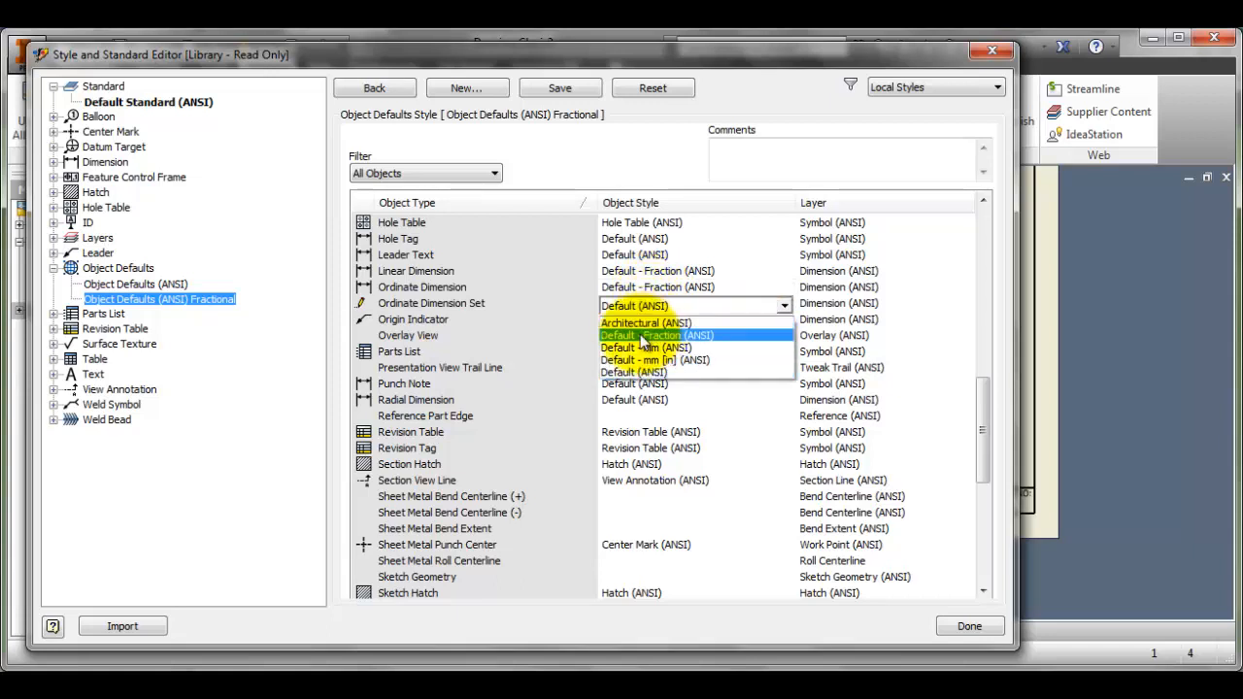
pyautogui.click(656, 336)
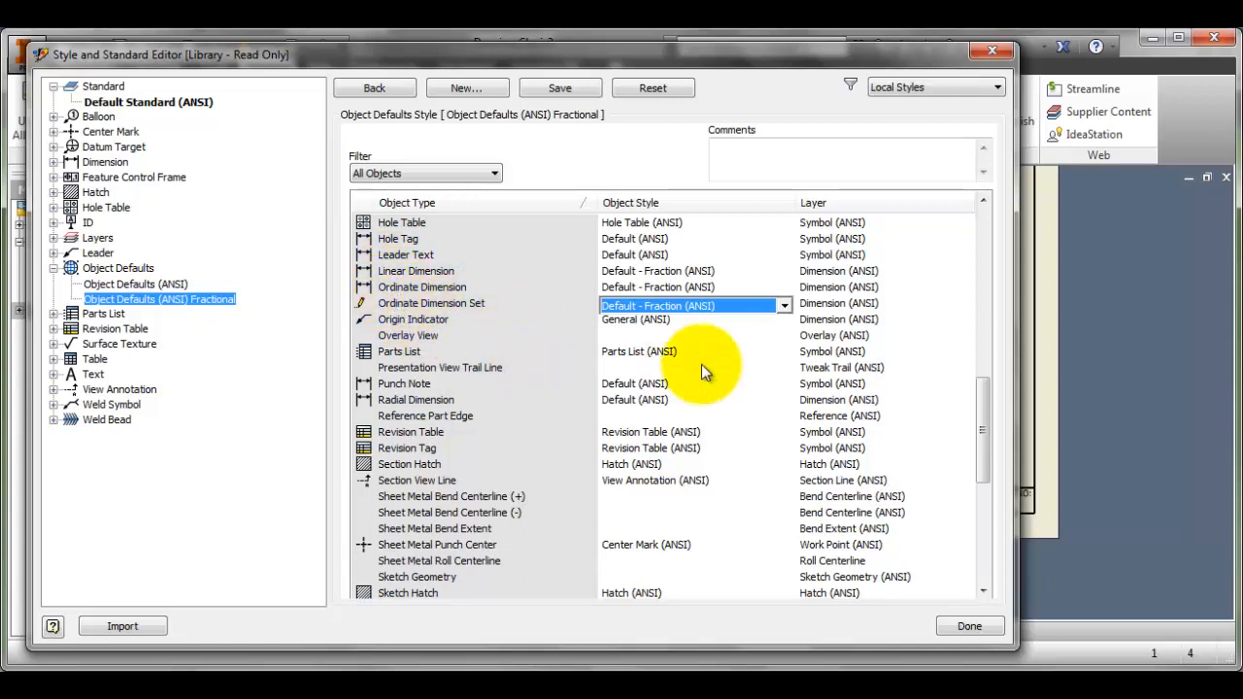
pyautogui.scroll(-1, 714, 359)
pyautogui.scroll(-1, 708, 355)
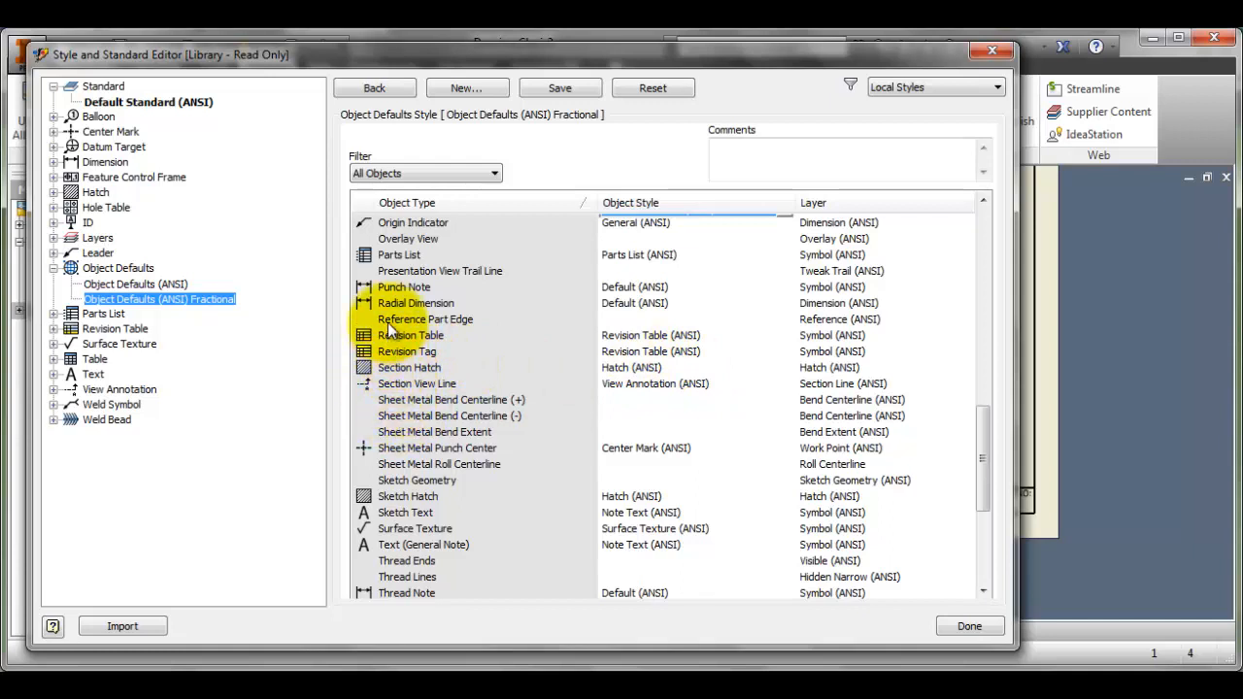
# - Set Radial and Diameter dimensions to Default - Fraction (ANSI) and save the Fractional style
pyautogui.click(620, 310)
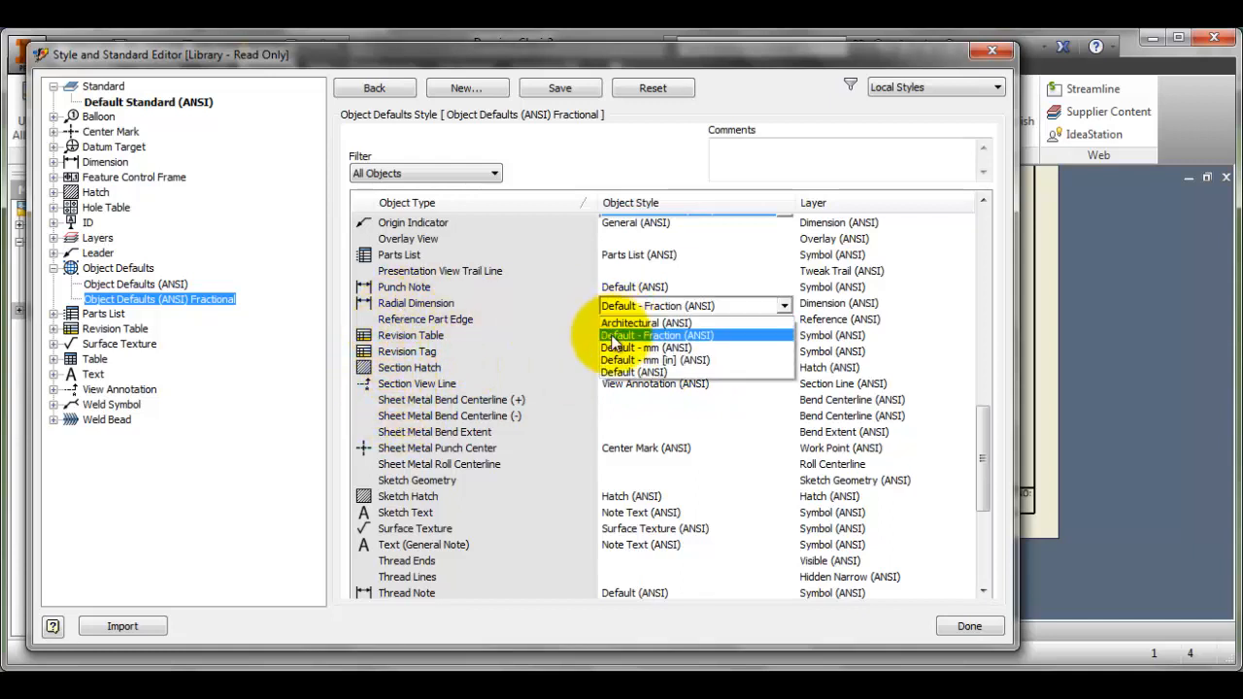
pyautogui.click(612, 335)
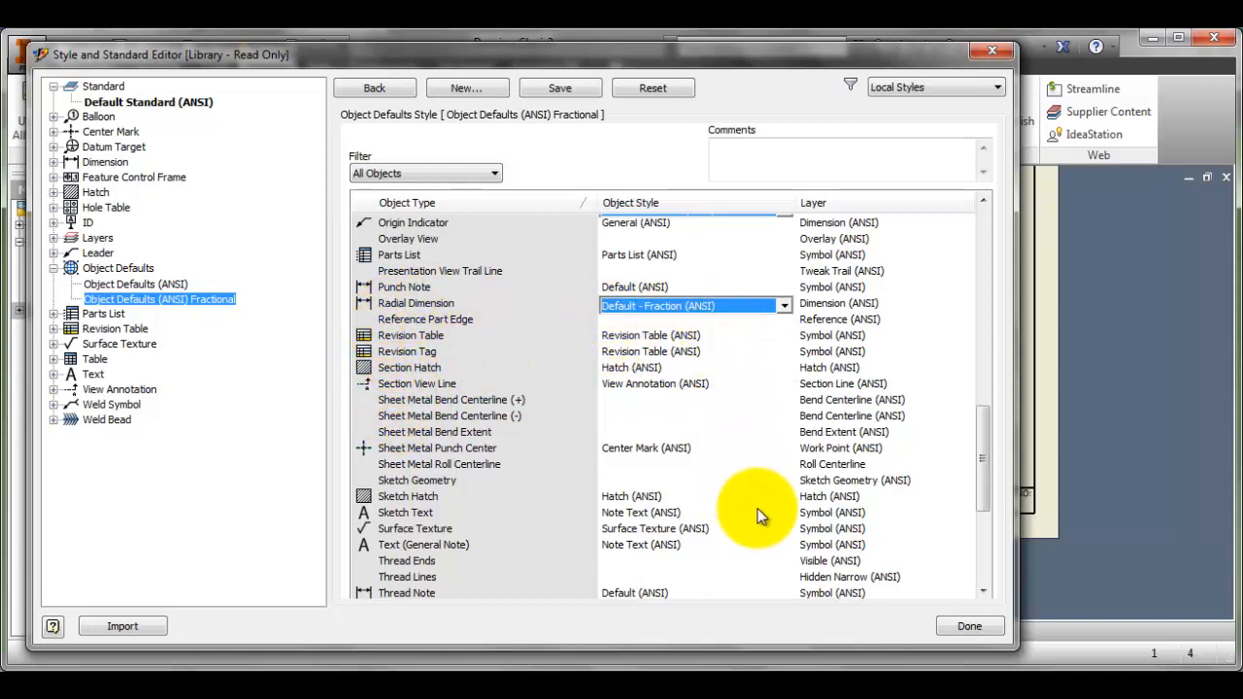
pyautogui.scroll(-1, 754, 507)
pyautogui.scroll(-1, 758, 508)
pyautogui.scroll(-1, 755, 499)
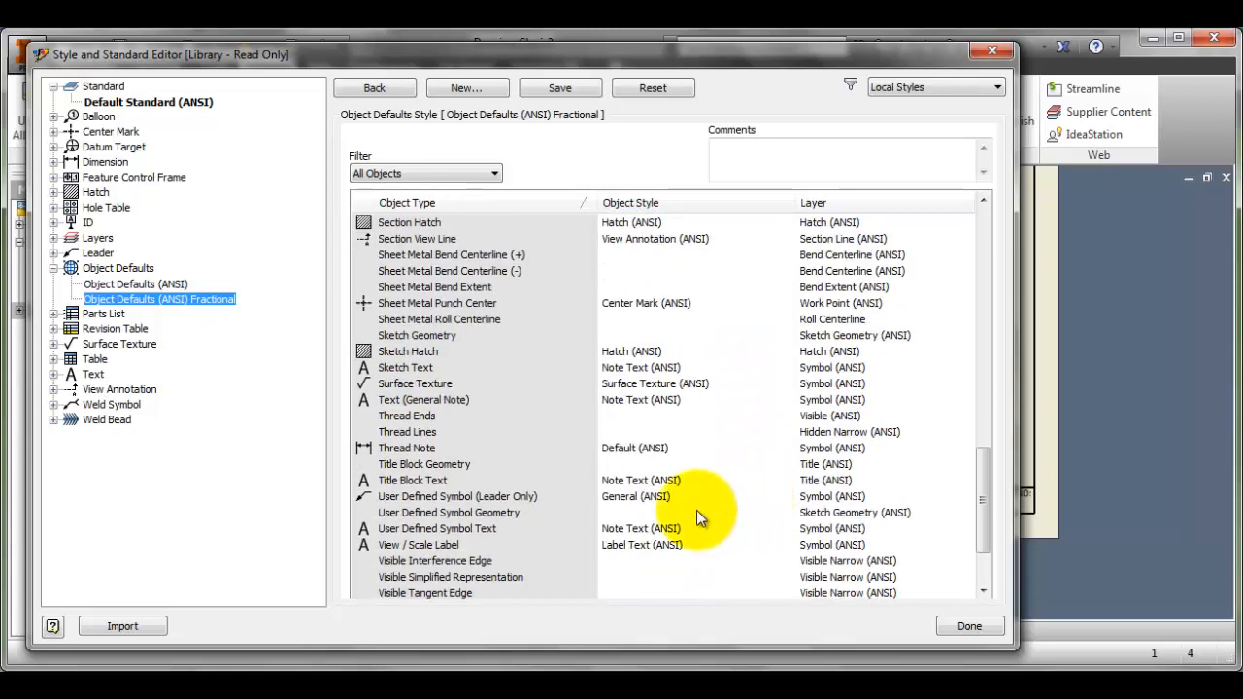
pyautogui.scroll(-2, 602, 566)
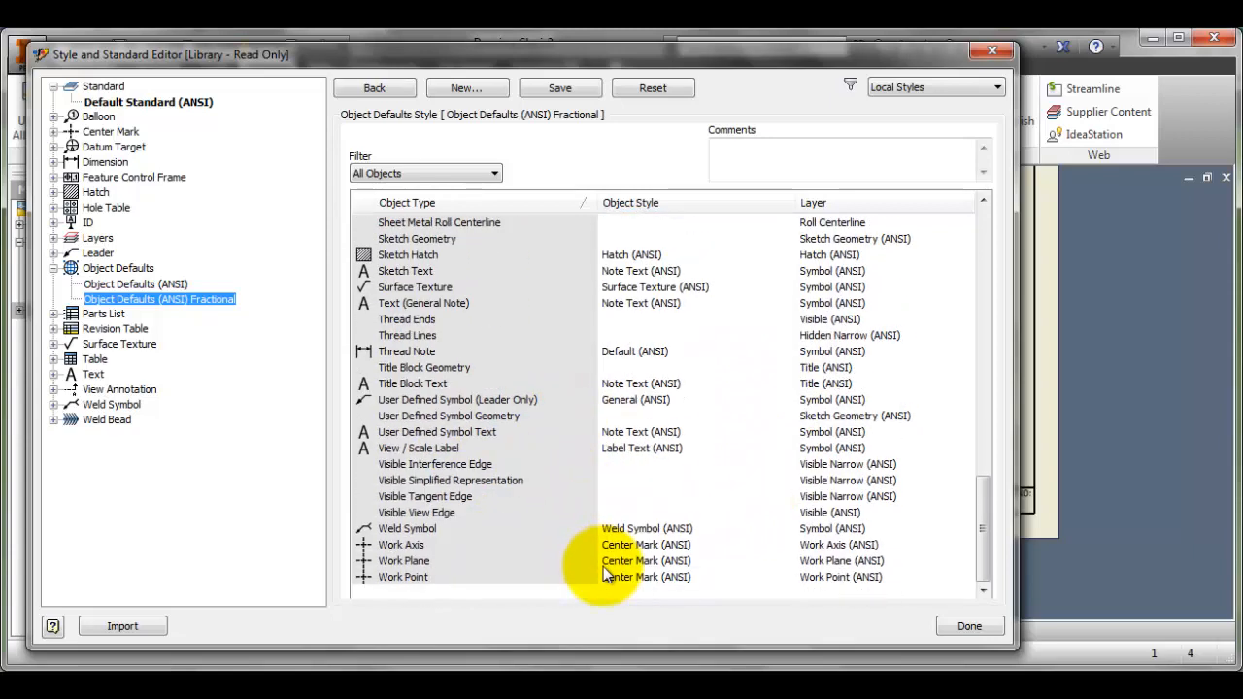
pyautogui.scroll(2, 600, 568)
pyautogui.scroll(3, 600, 565)
pyautogui.scroll(4, 600, 563)
pyautogui.scroll(5, 600, 562)
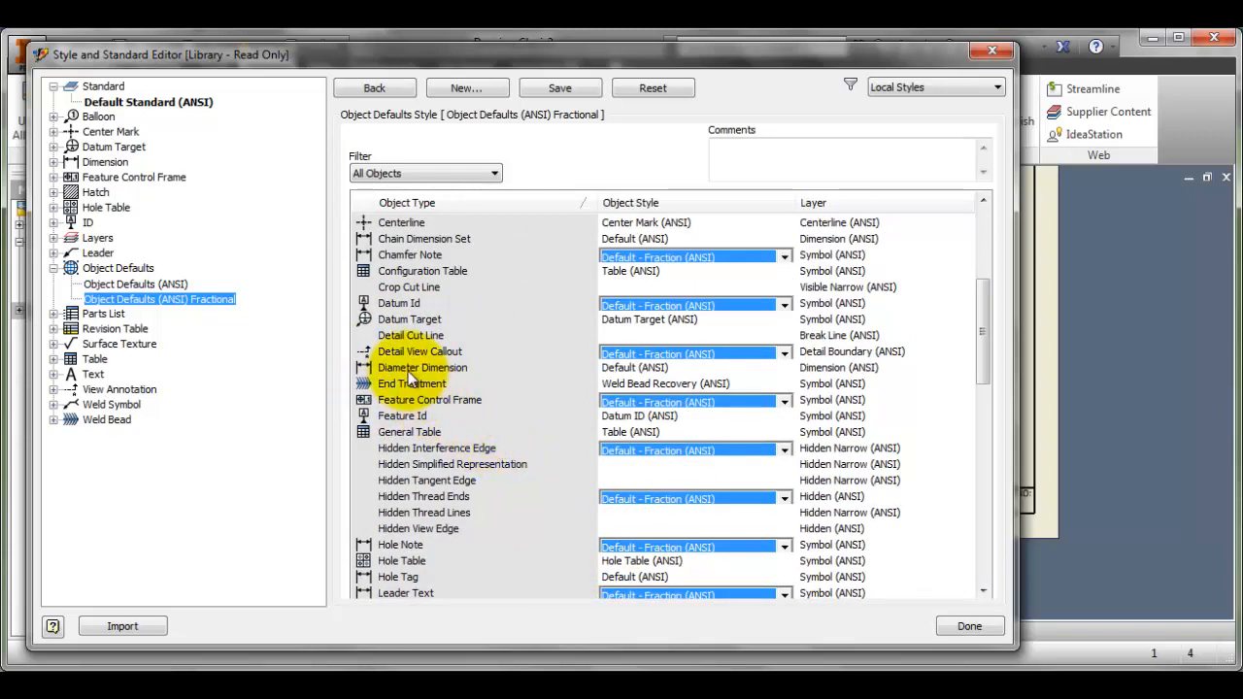
pyautogui.click(612, 368)
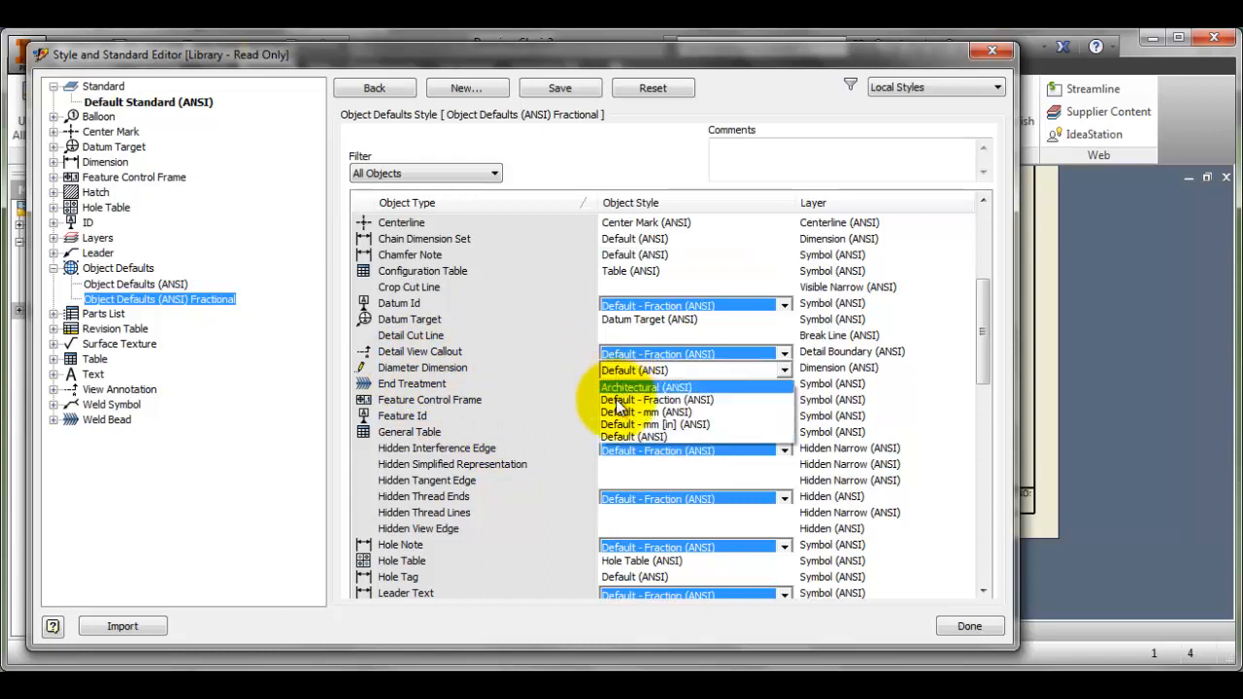
pyautogui.click(618, 400)
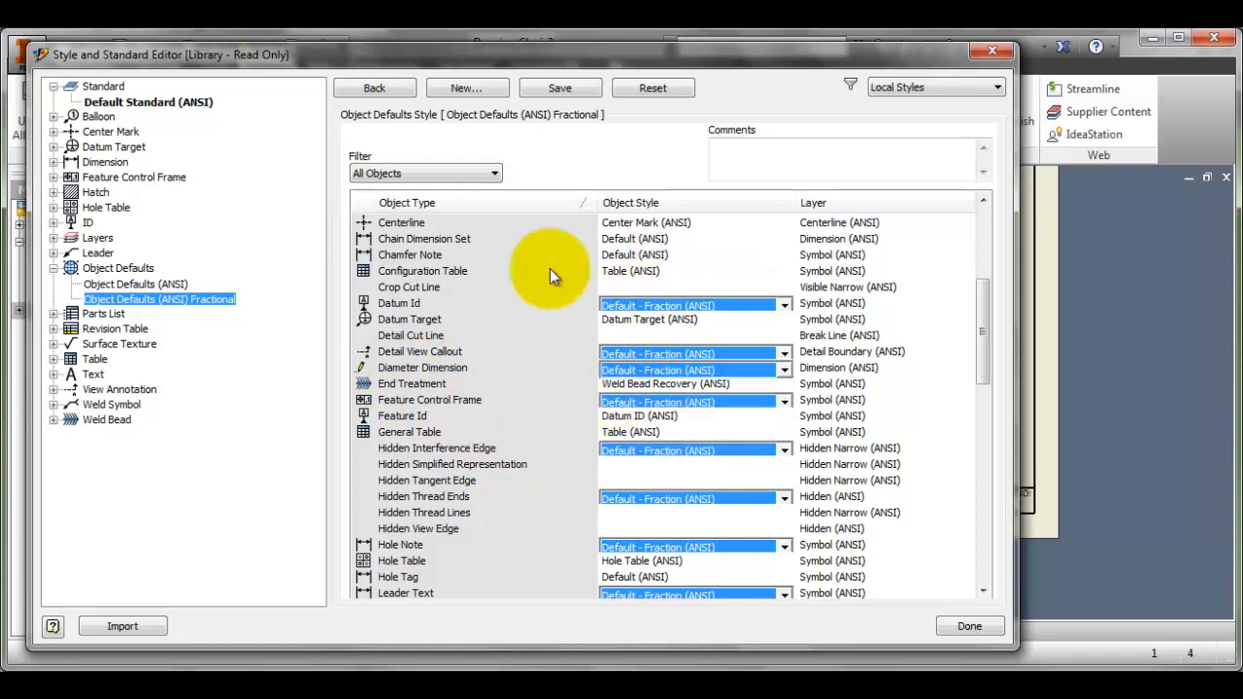
pyautogui.scroll(2, 494, 359)
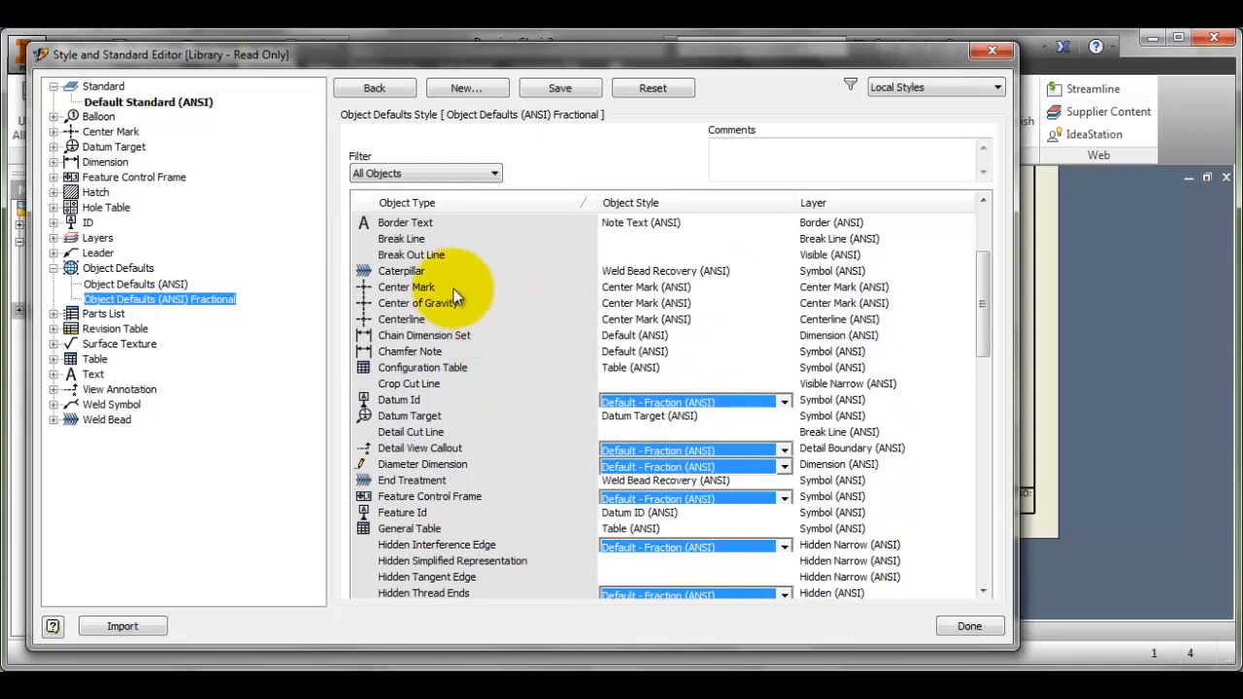
pyautogui.scroll(2, 460, 293)
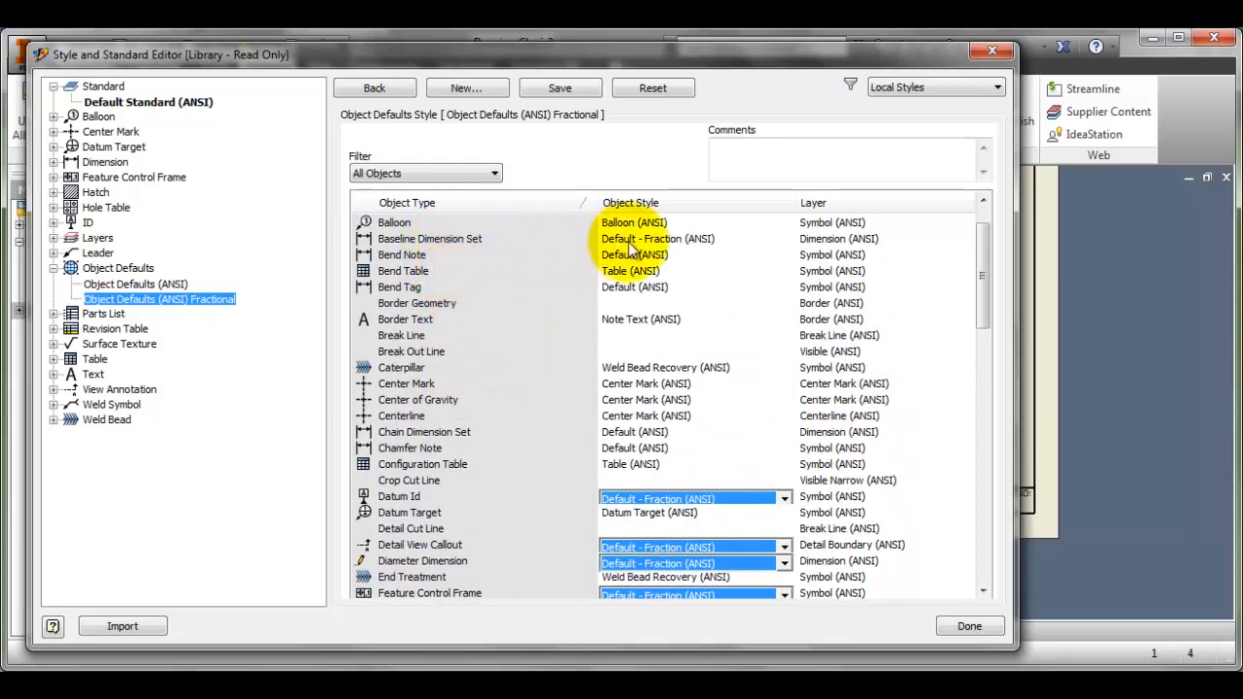
pyautogui.scroll(1, 578, 303)
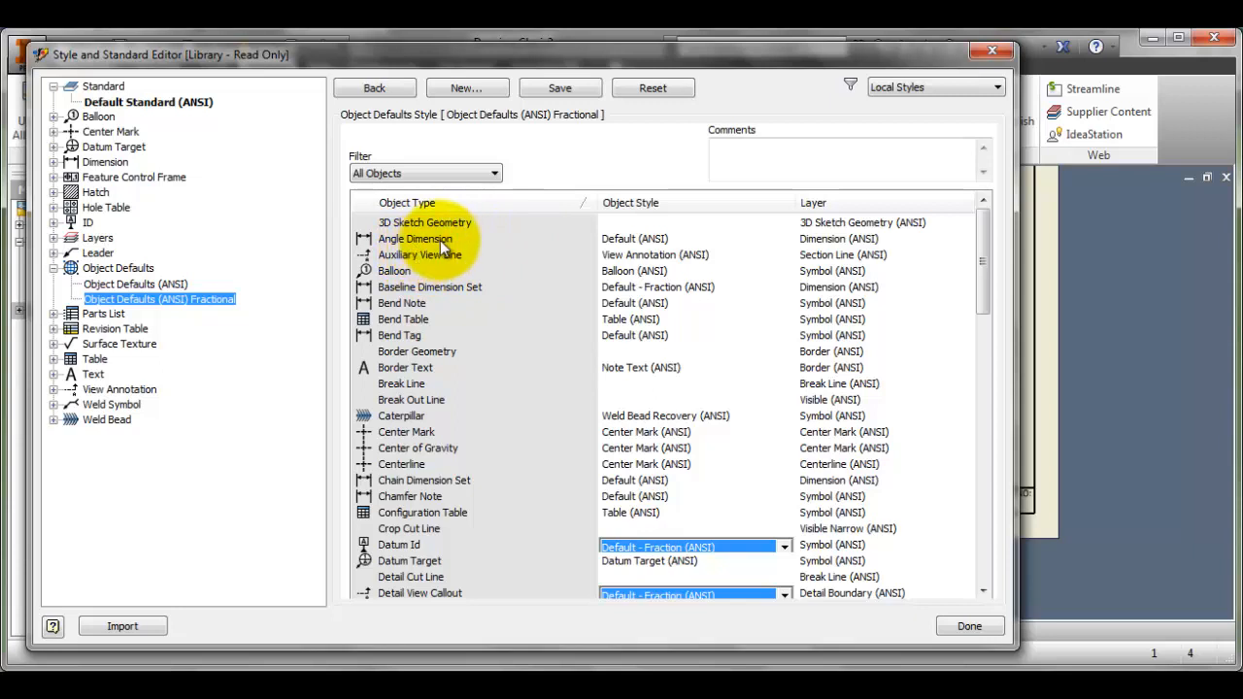
pyautogui.click(559, 88)
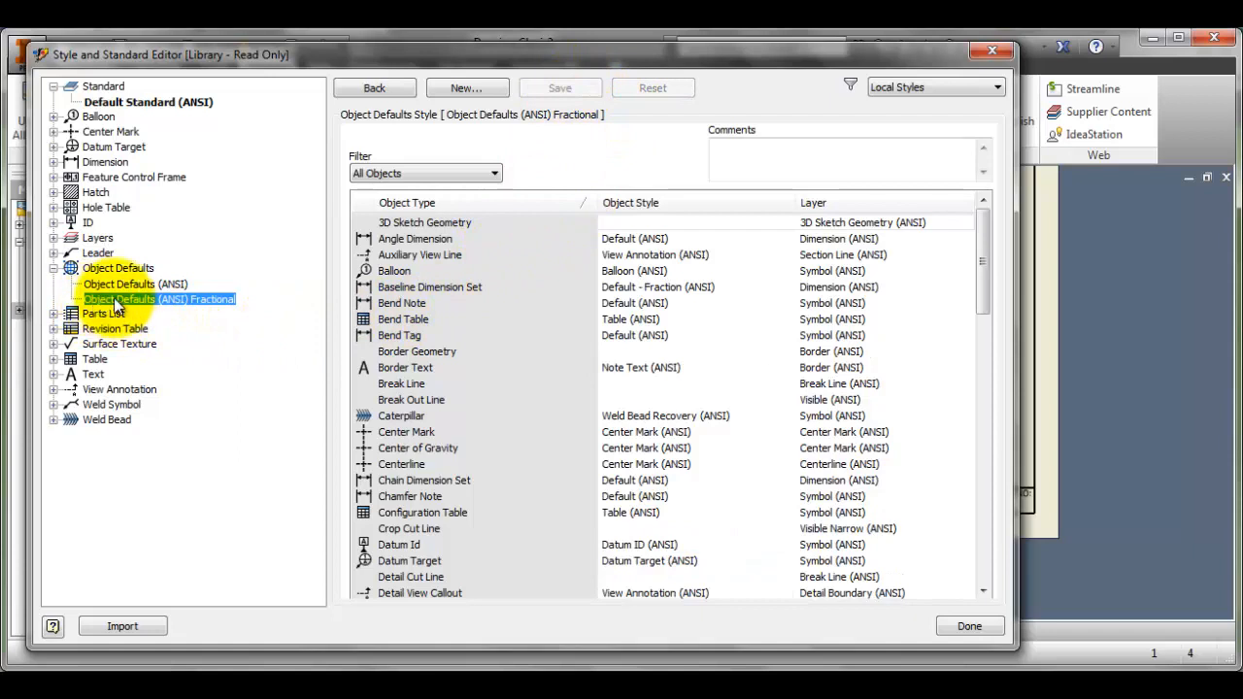
pyautogui.rightClick(113, 302)
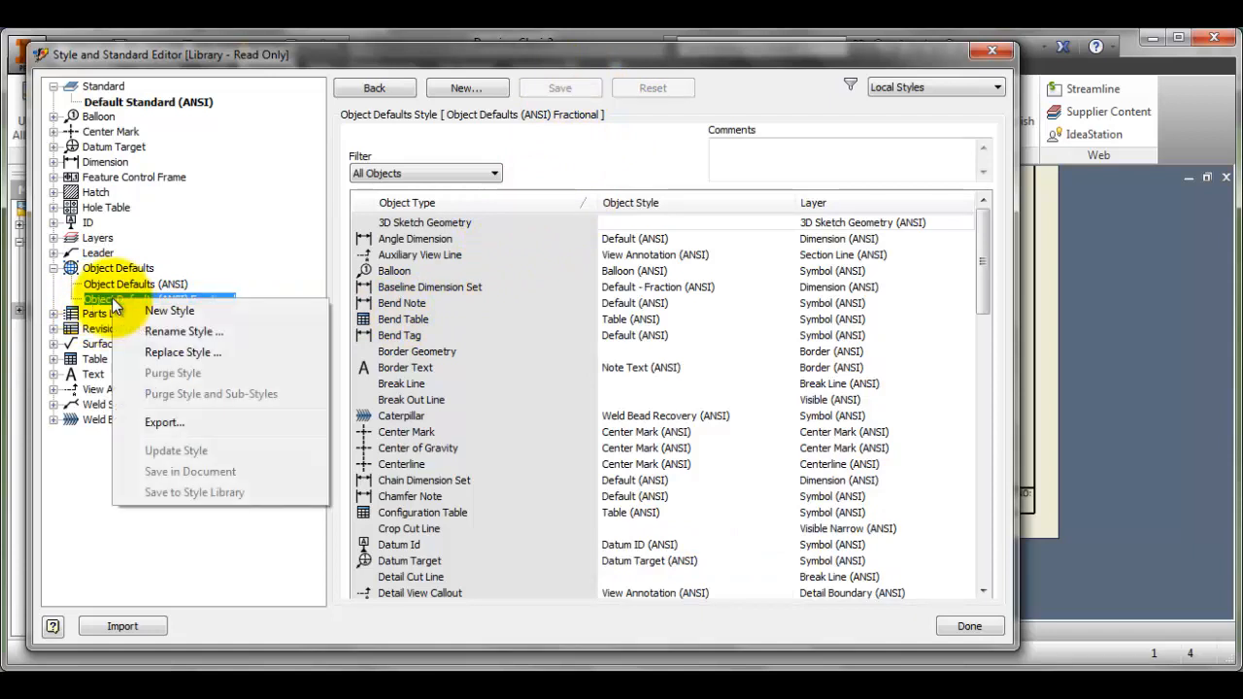
pyautogui.click(130, 299)
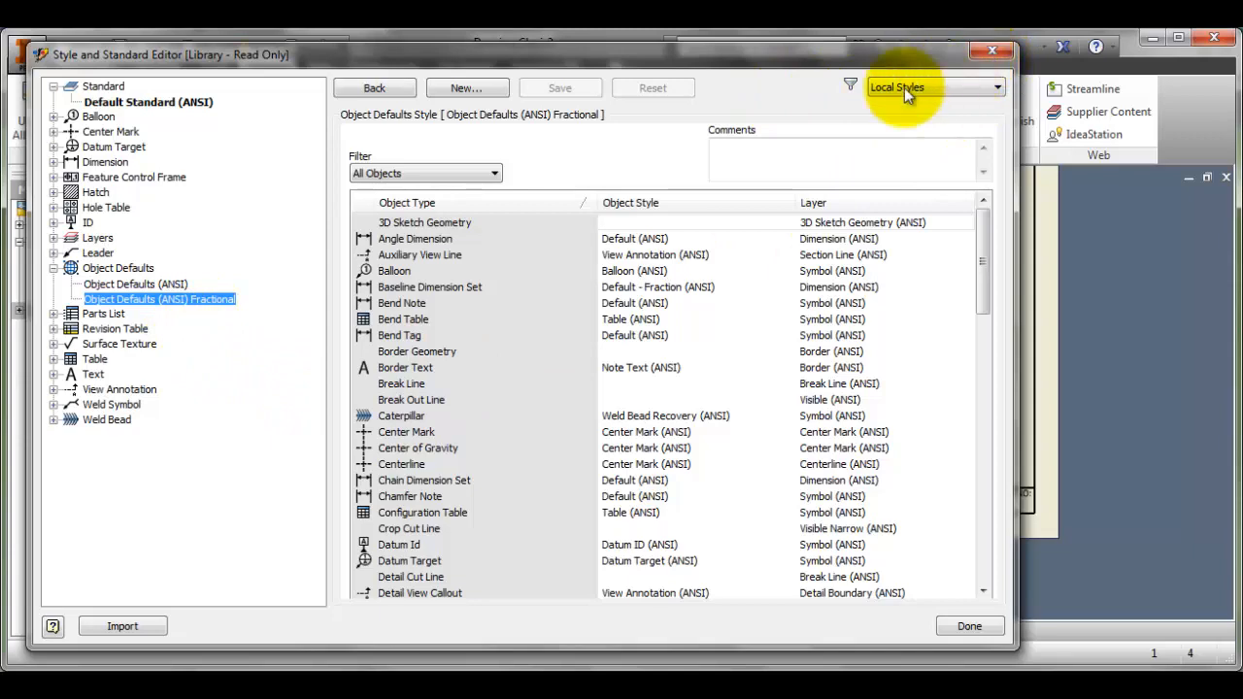
# - Return to the drawing and add an 11 3/4 height dimension right of the side view's right edge
pyautogui.click(988, 53)
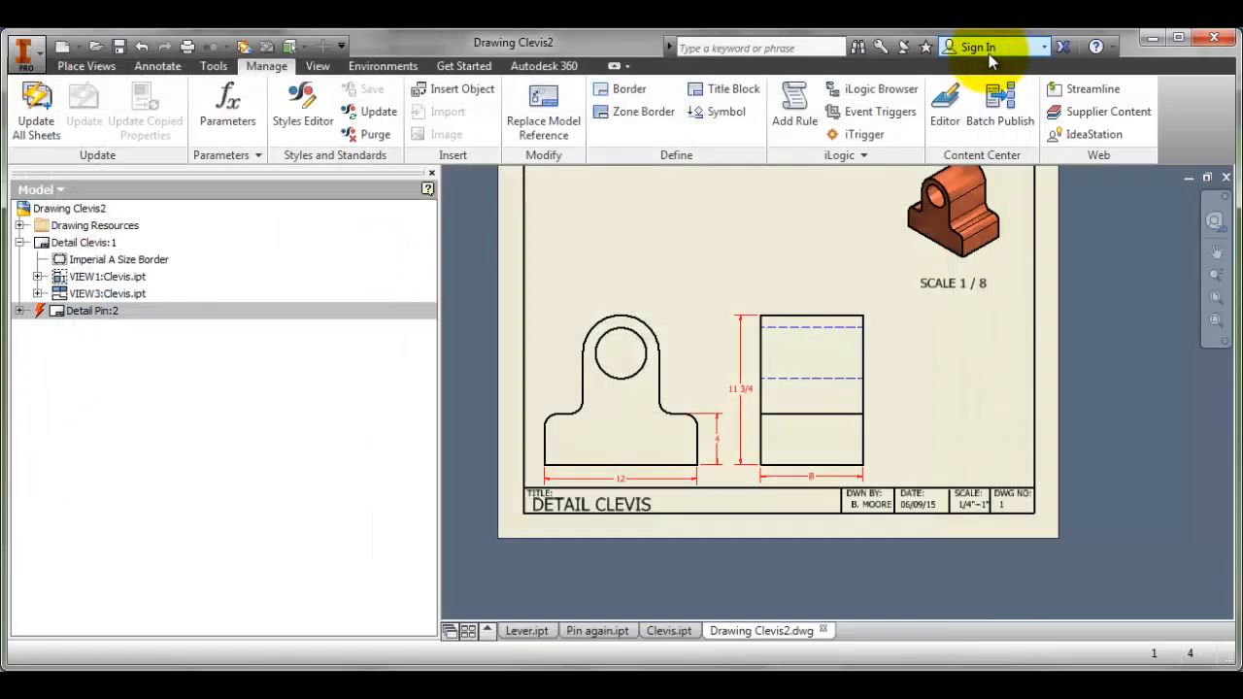
pyautogui.click(865, 410)
pyautogui.click(157, 66)
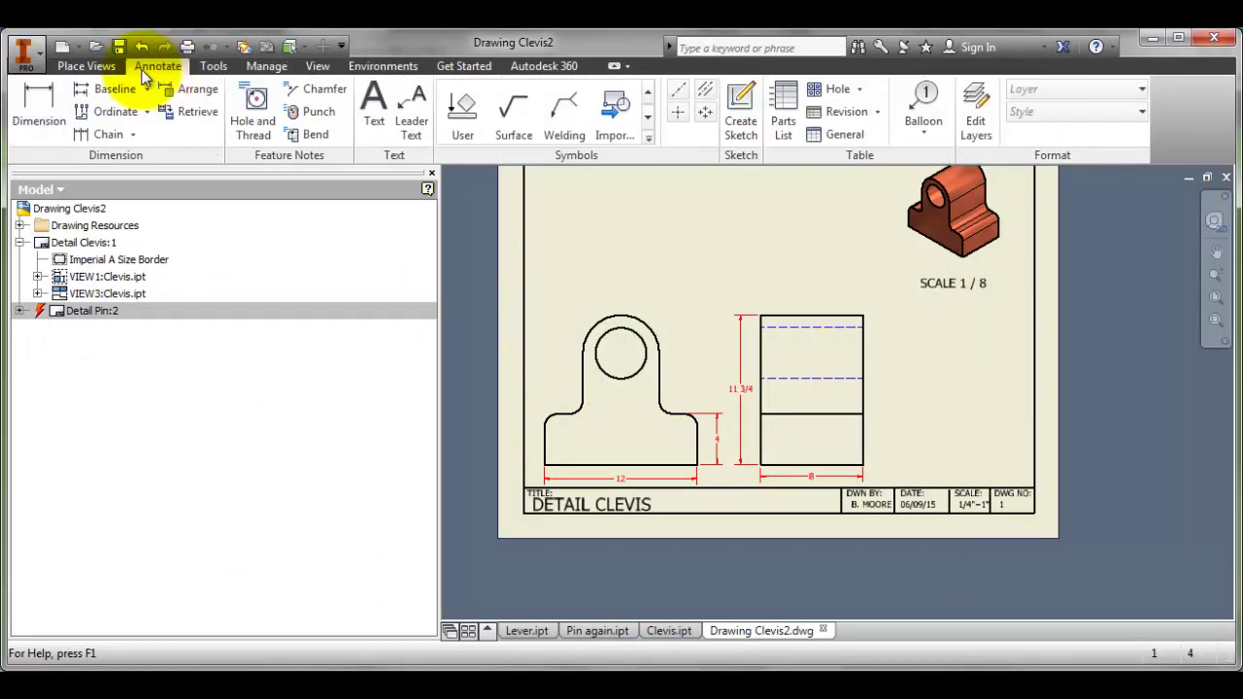
pyautogui.click(38, 106)
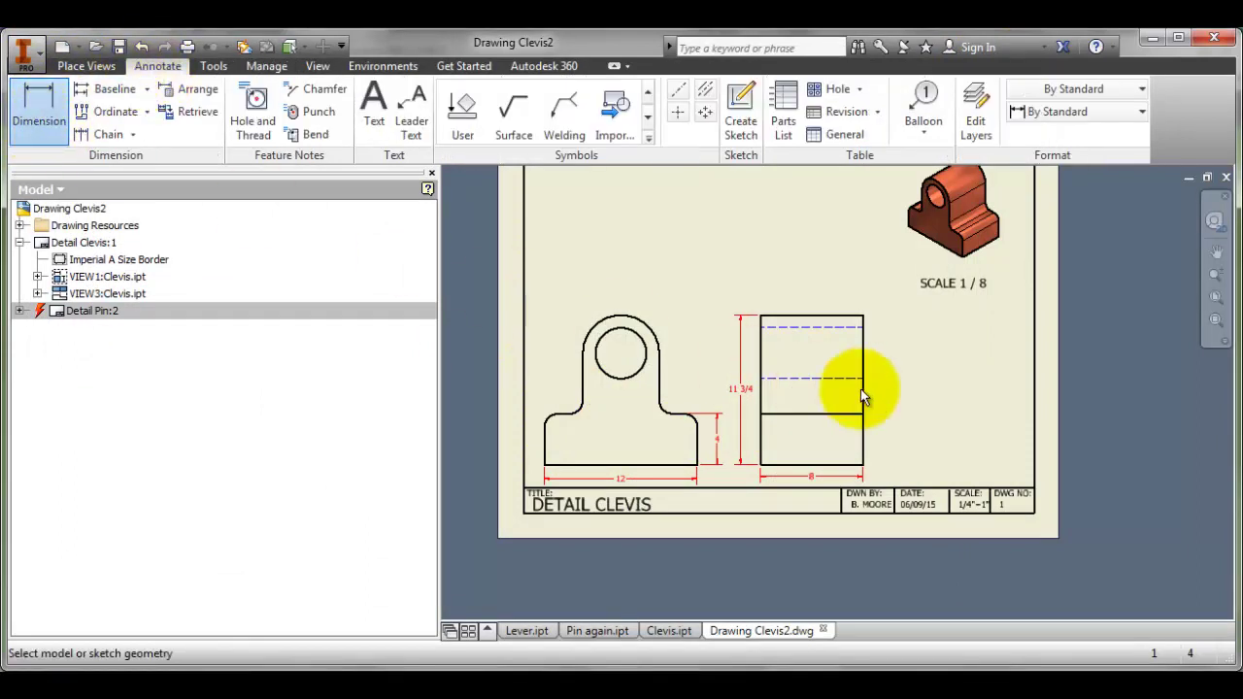
pyautogui.click(862, 321)
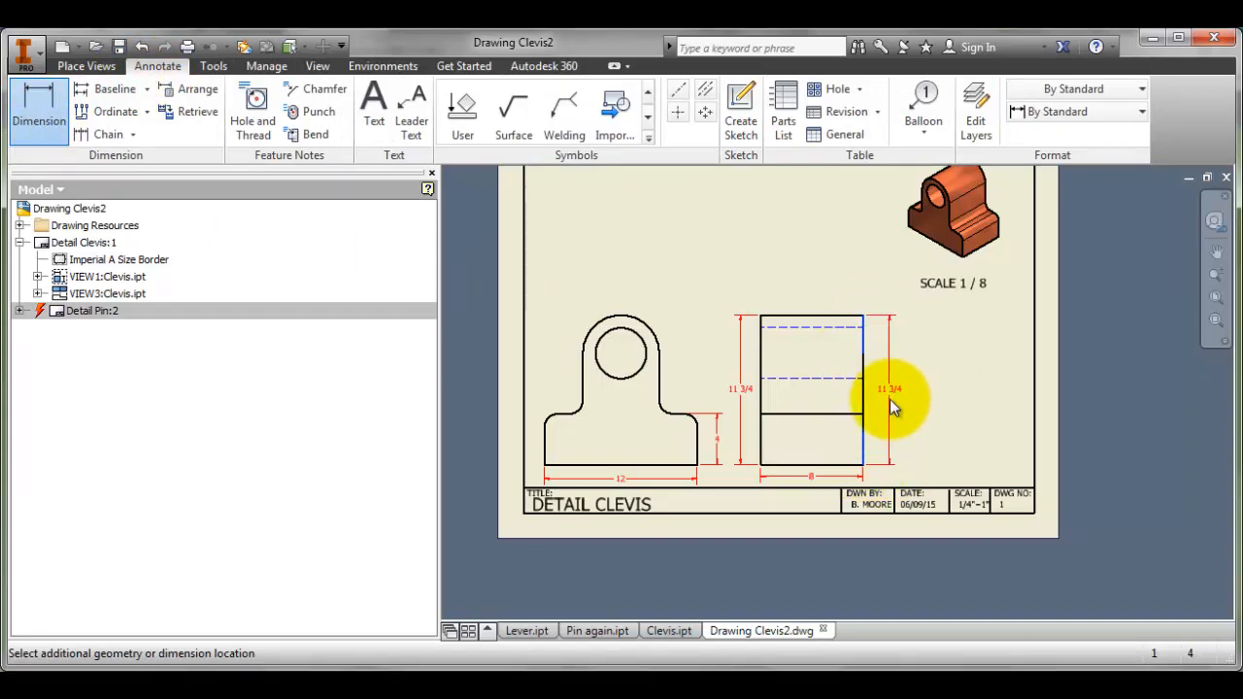
pyautogui.click(893, 406)
pyautogui.click(798, 501)
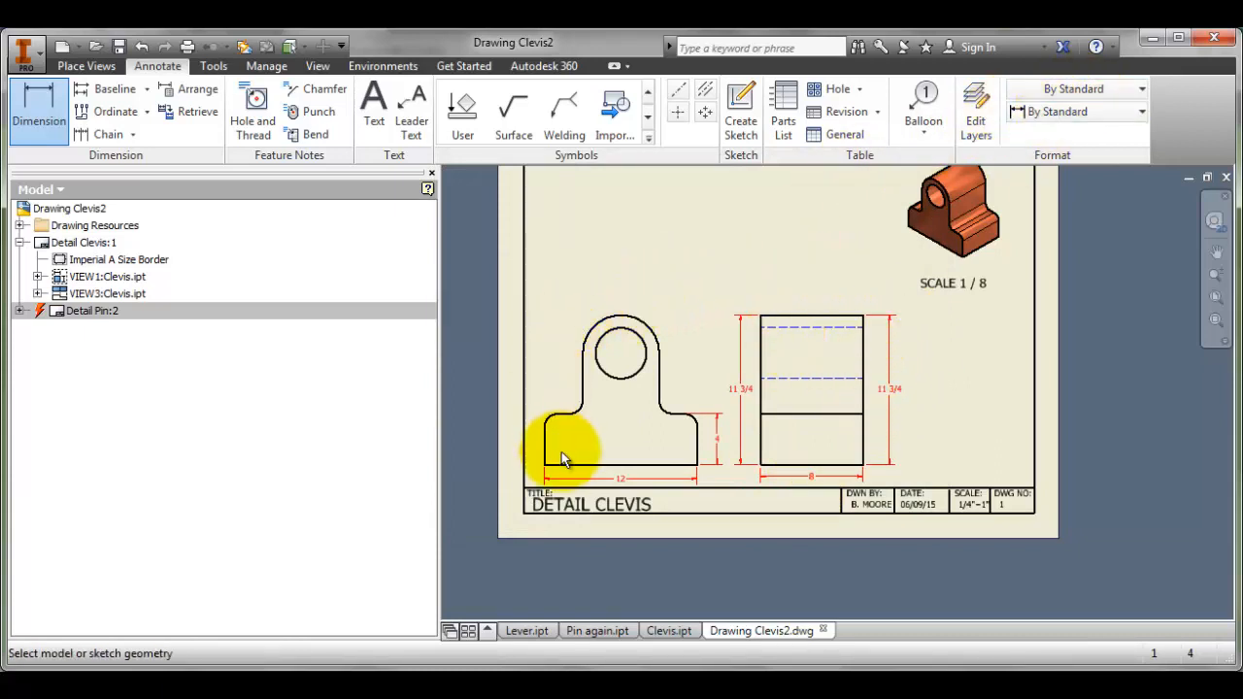
pyautogui.click(904, 409)
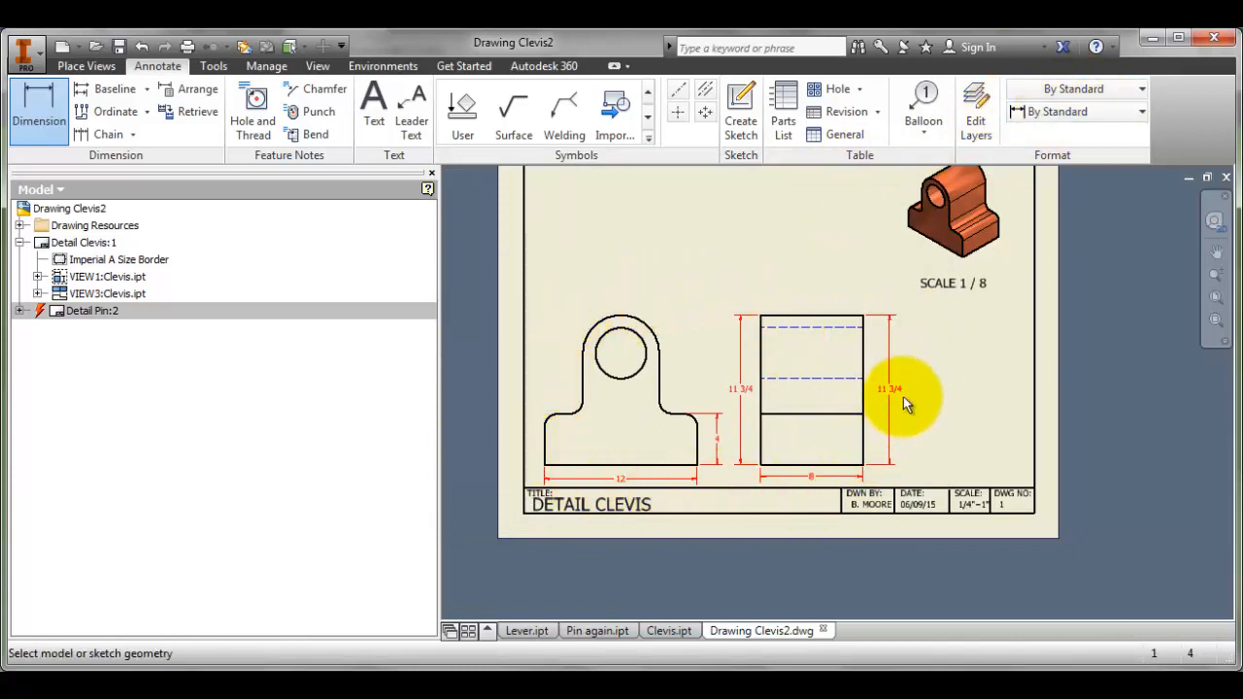
# - Reach the text styles in the Style and Standard Editor and review the Standard text style
pyautogui.click(264, 68)
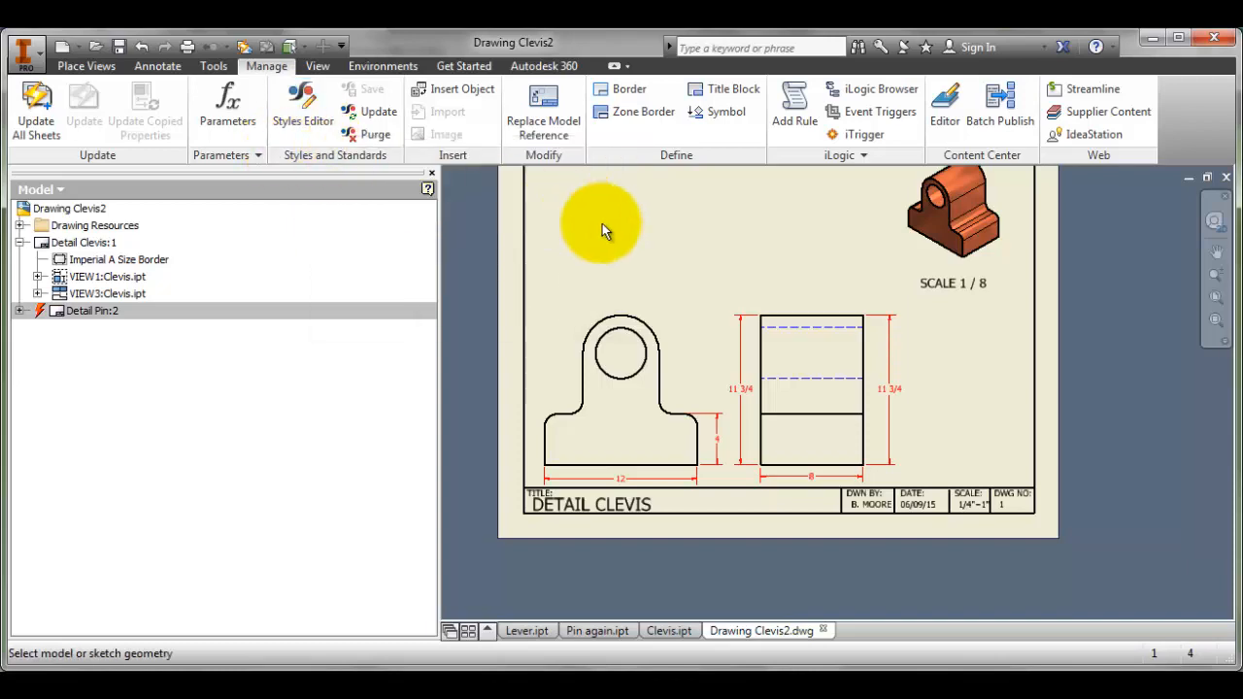
pyautogui.click(298, 134)
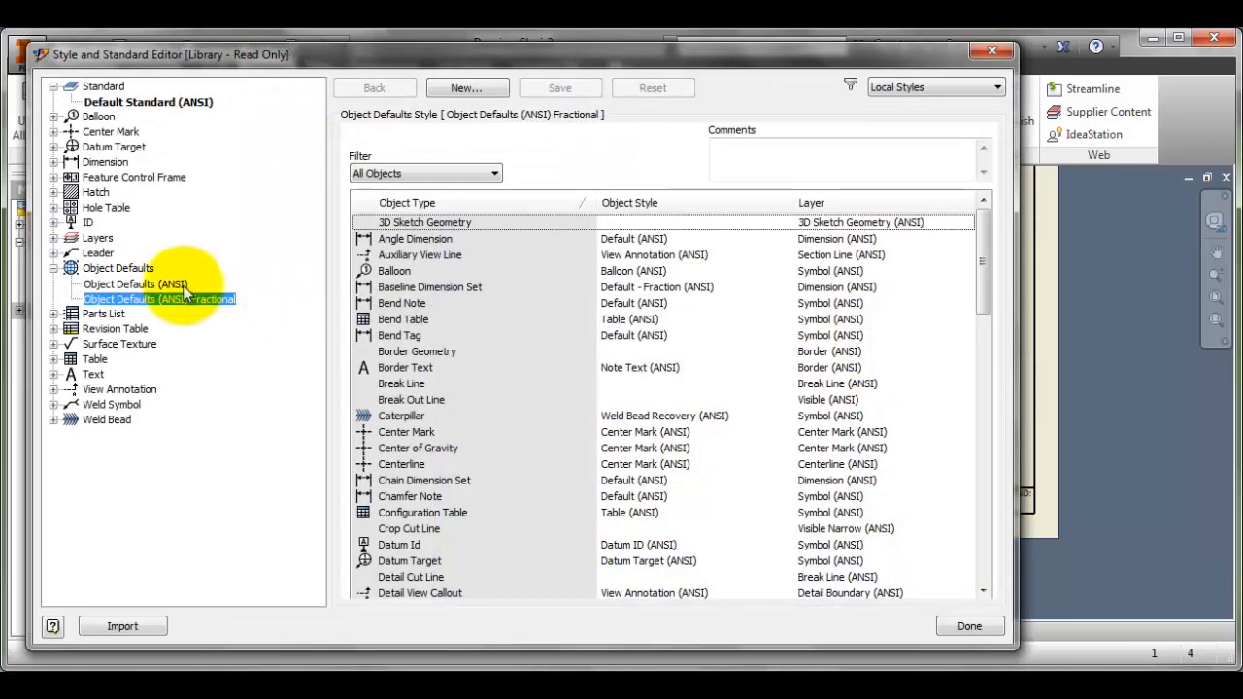
pyautogui.click(97, 162)
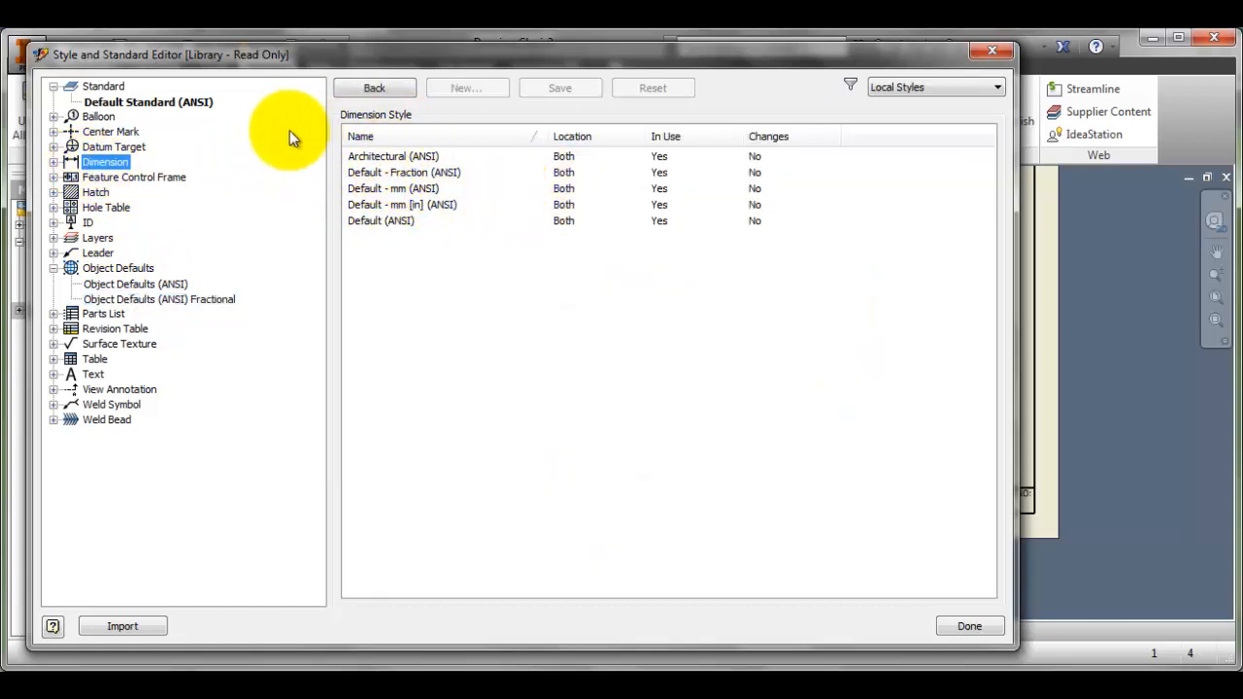
pyautogui.click(54, 374)
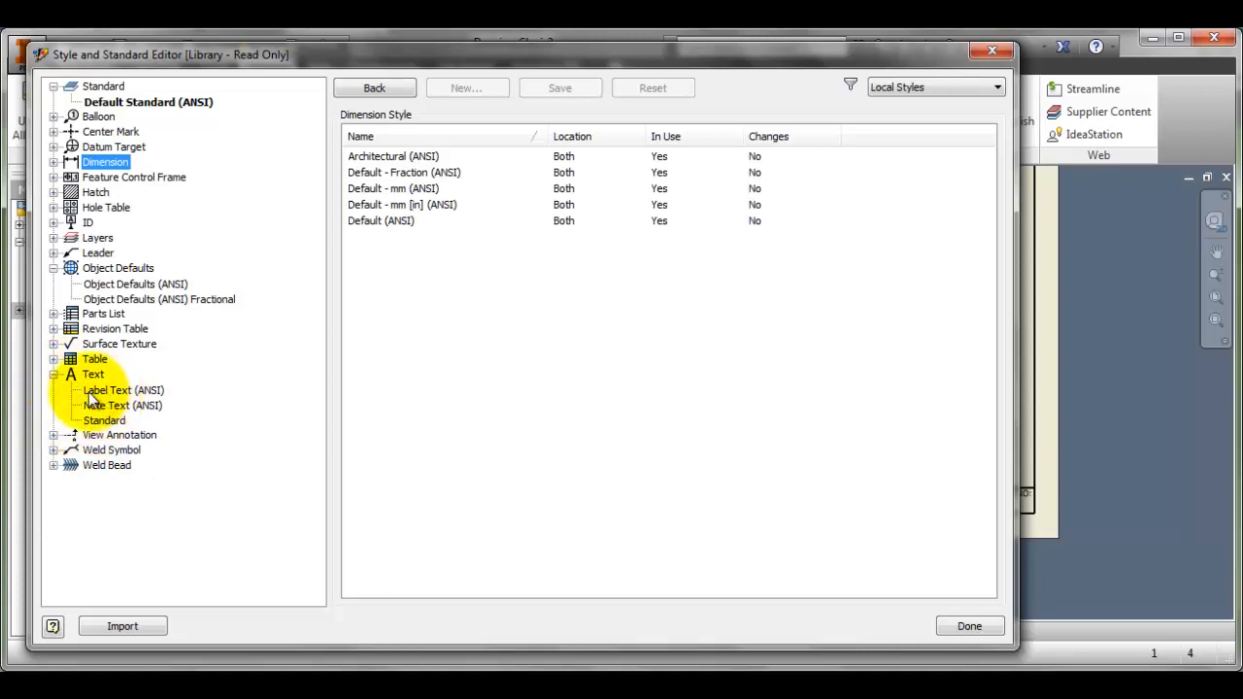
pyautogui.click(105, 420)
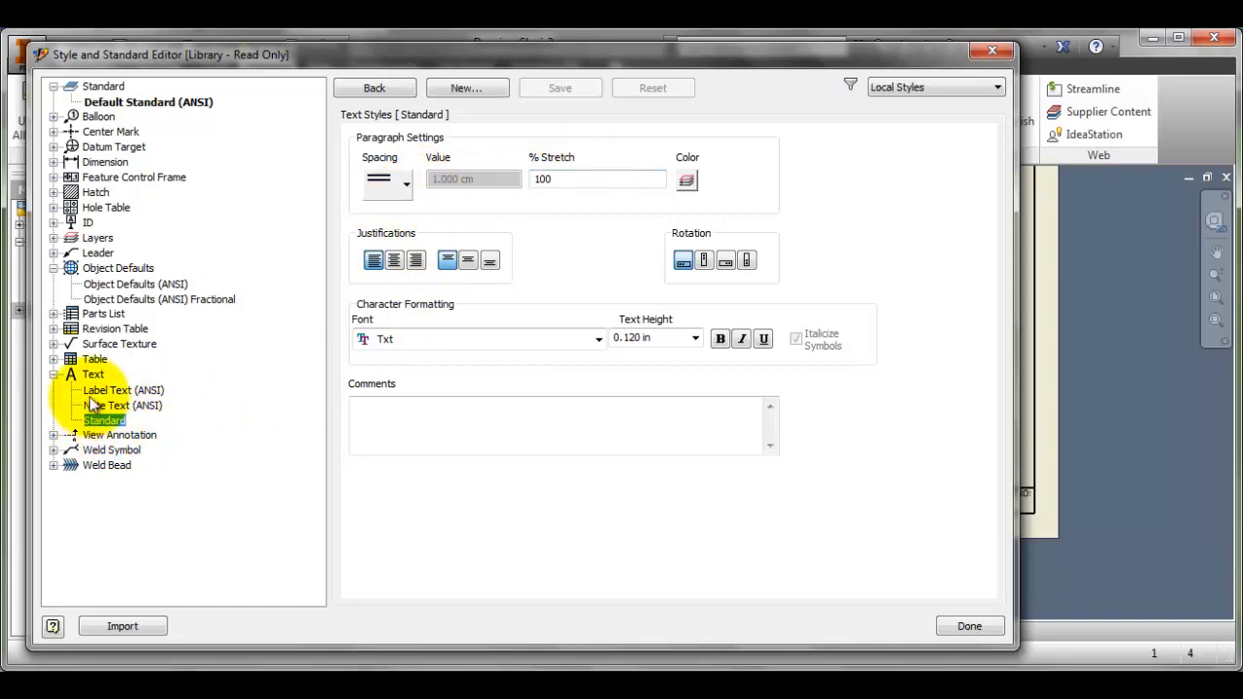
# - Set Standard and Note Text (ANSI) heights to .125 and Label Text (ANSI) to .25
pyautogui.click(102, 390)
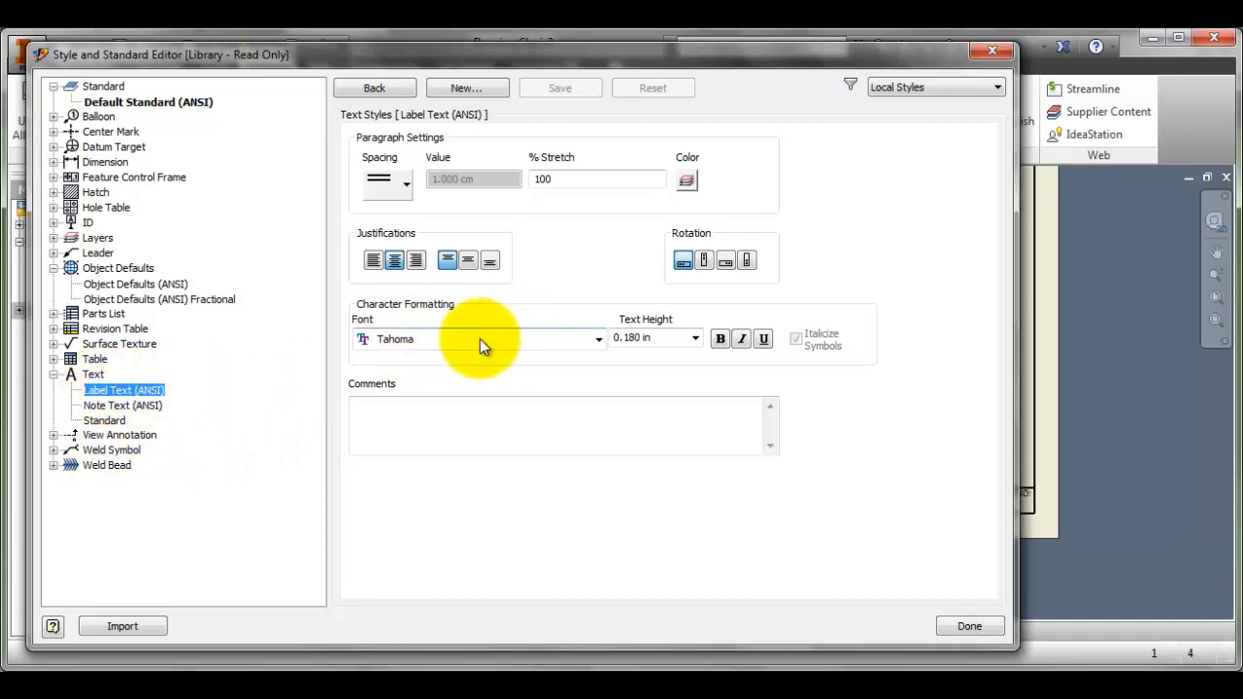
pyautogui.click(105, 420)
pyautogui.click(622, 343)
pyautogui.write('.125')
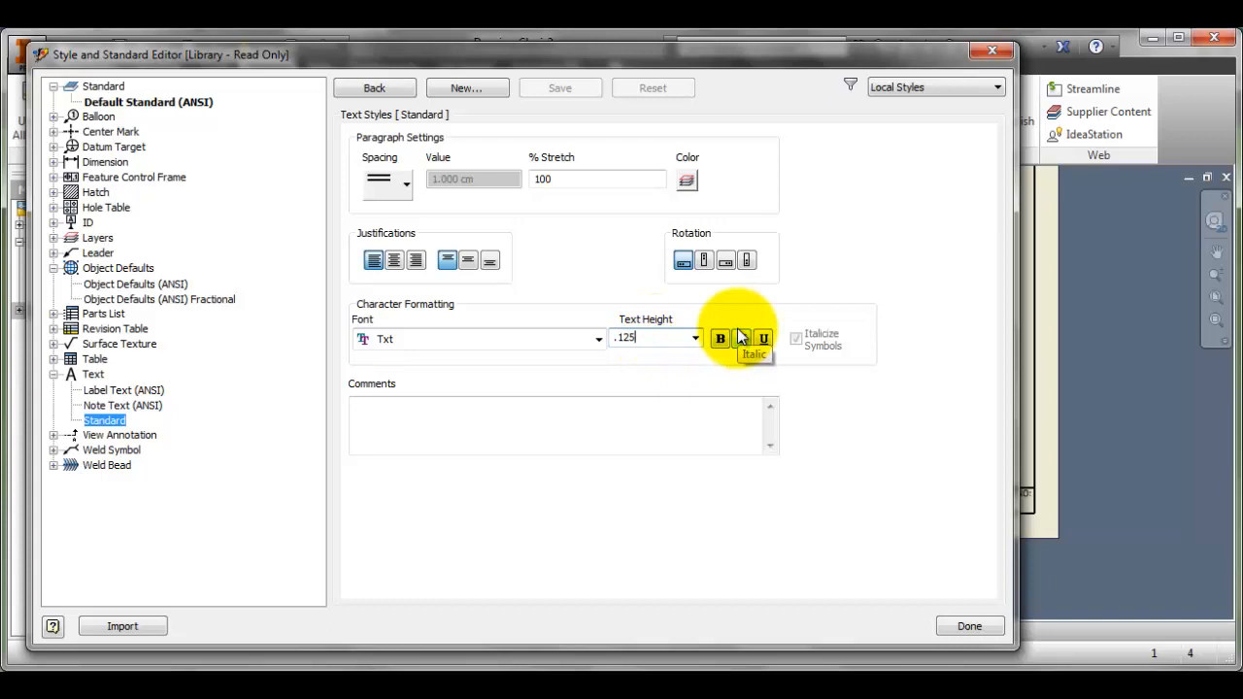
pyautogui.click(115, 406)
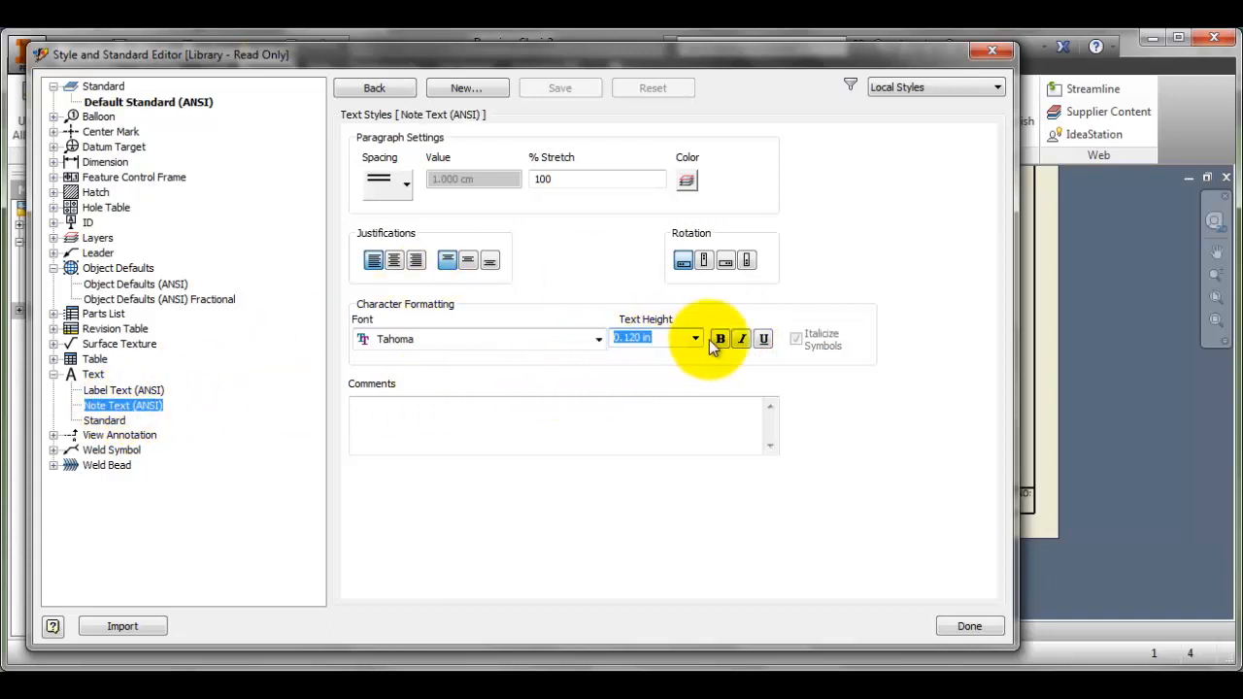
pyautogui.write('.125')
pyautogui.click(128, 391)
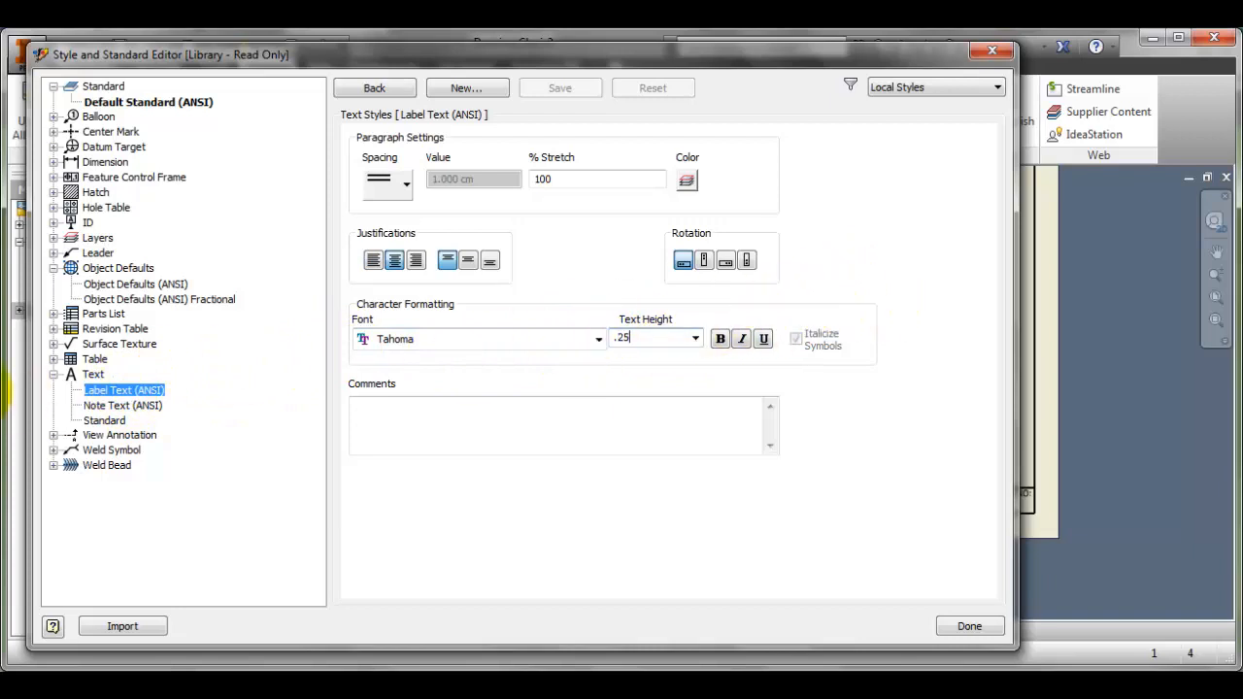
pyautogui.click(95, 377)
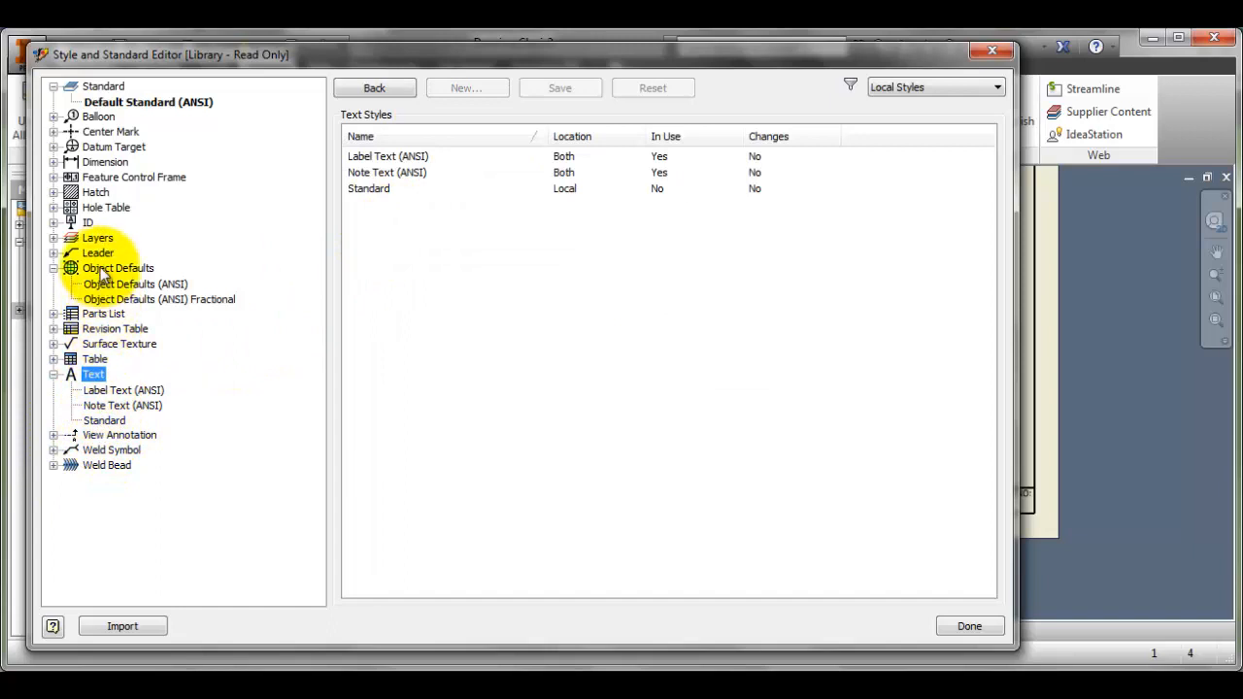
# - Review the parts list and layer styles (Dimension ANSI), then finish with Done to return to the clevis drawing
pyautogui.click(54, 313)
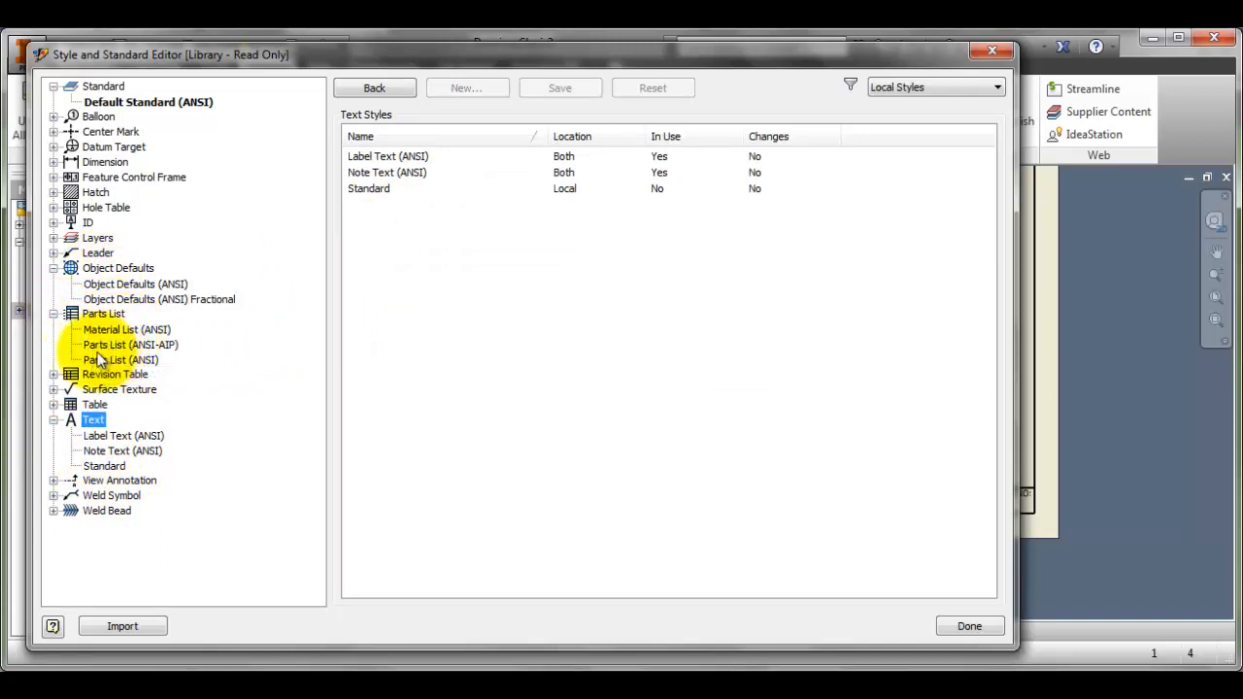
pyautogui.click(54, 238)
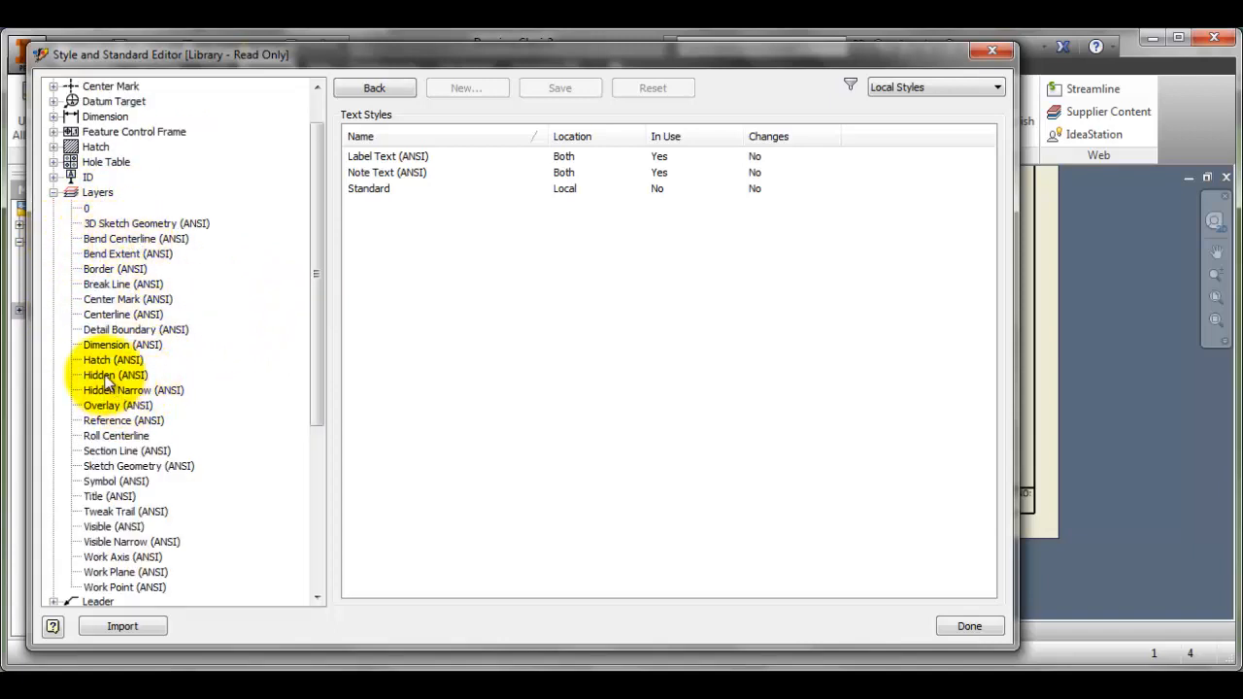
pyautogui.click(111, 345)
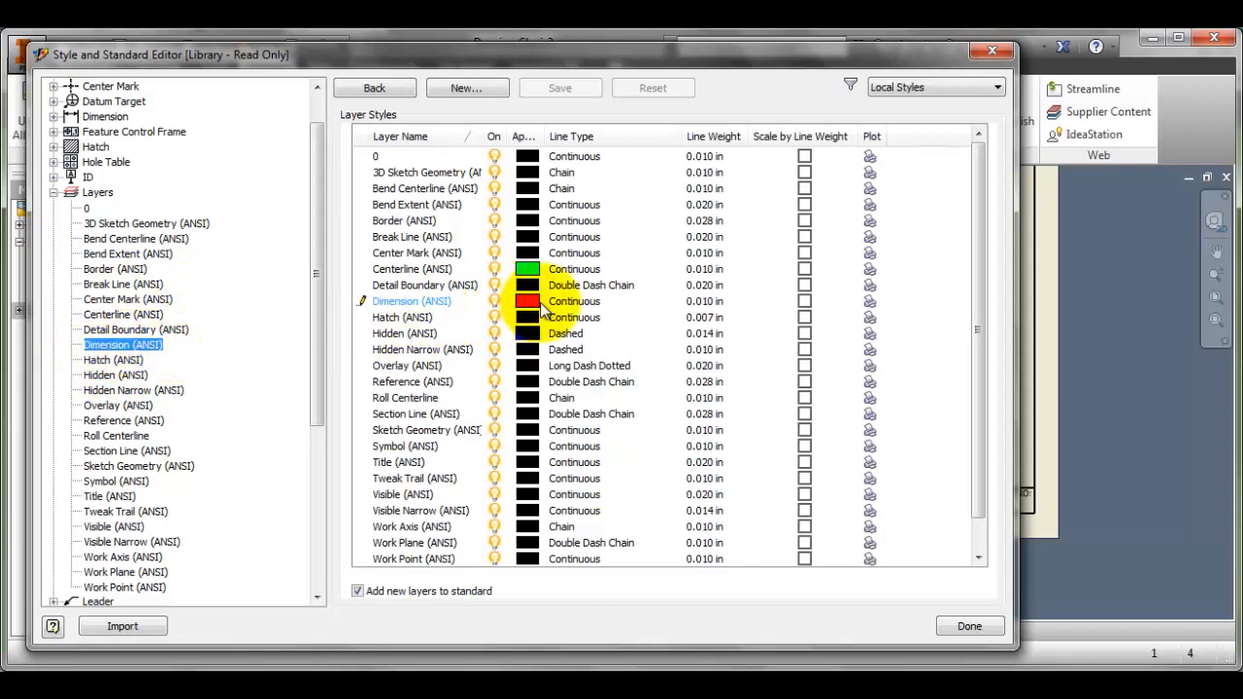
pyautogui.click(967, 626)
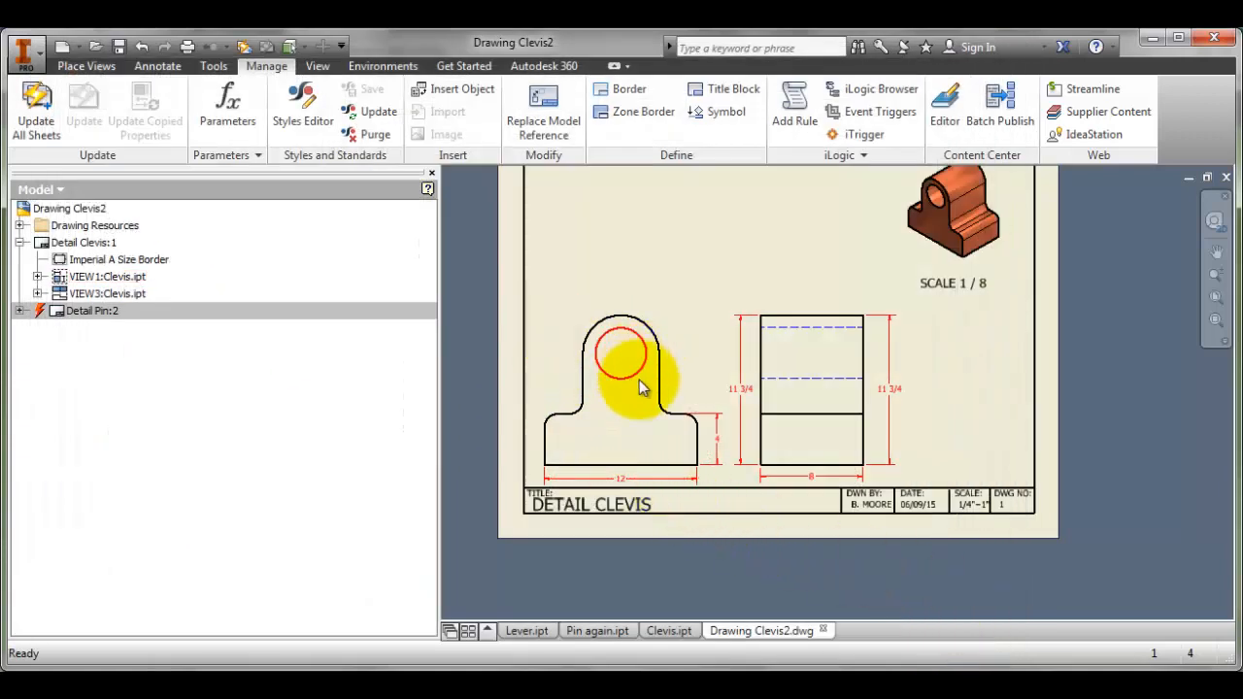
# - Pan the full sheet into view and delete the right-hand duplicate 11 3/4 dimension, keeping the left one
pyautogui.press('F2')
pyautogui.moveTo(749, 271); pyautogui.dragTo(738, 301)
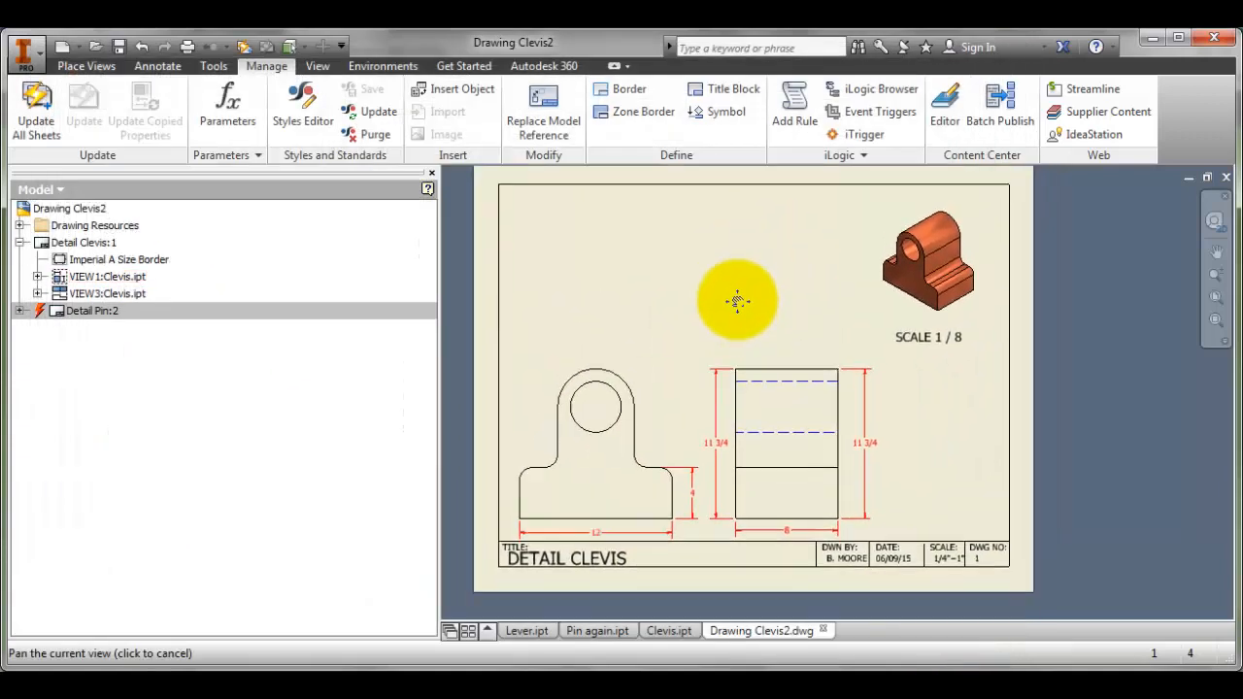
pyautogui.press('Escape')
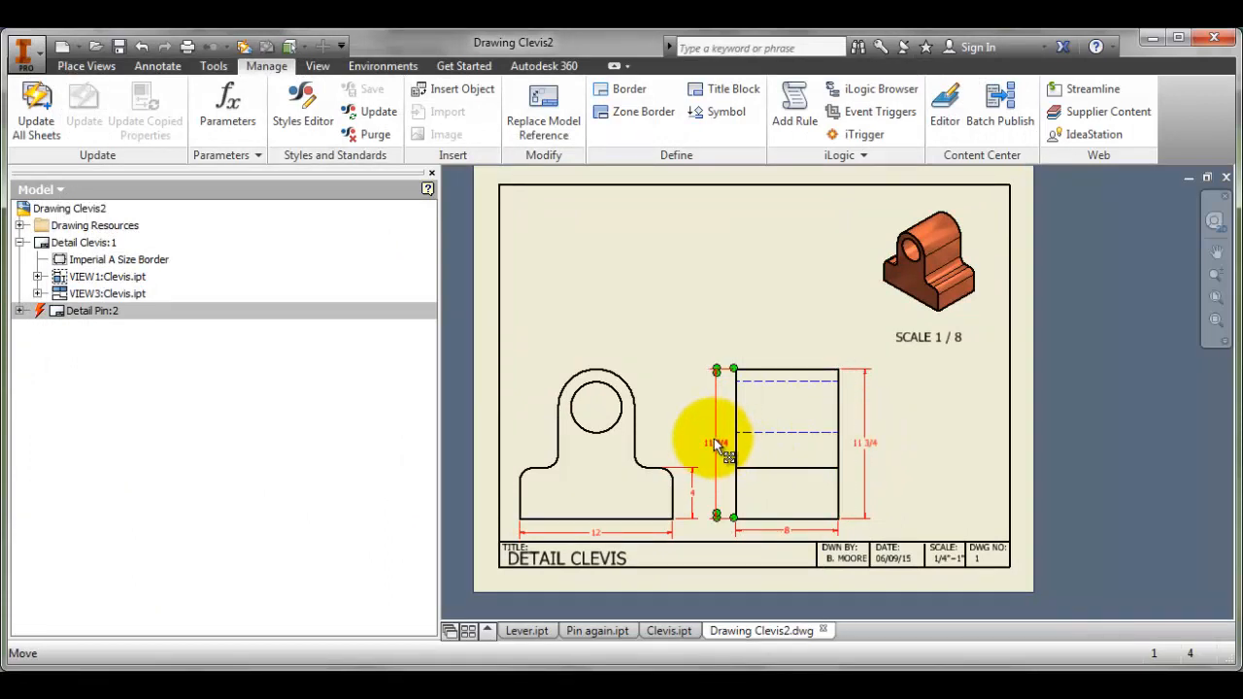
pyautogui.moveTo(716, 444); pyautogui.dragTo(713, 447)
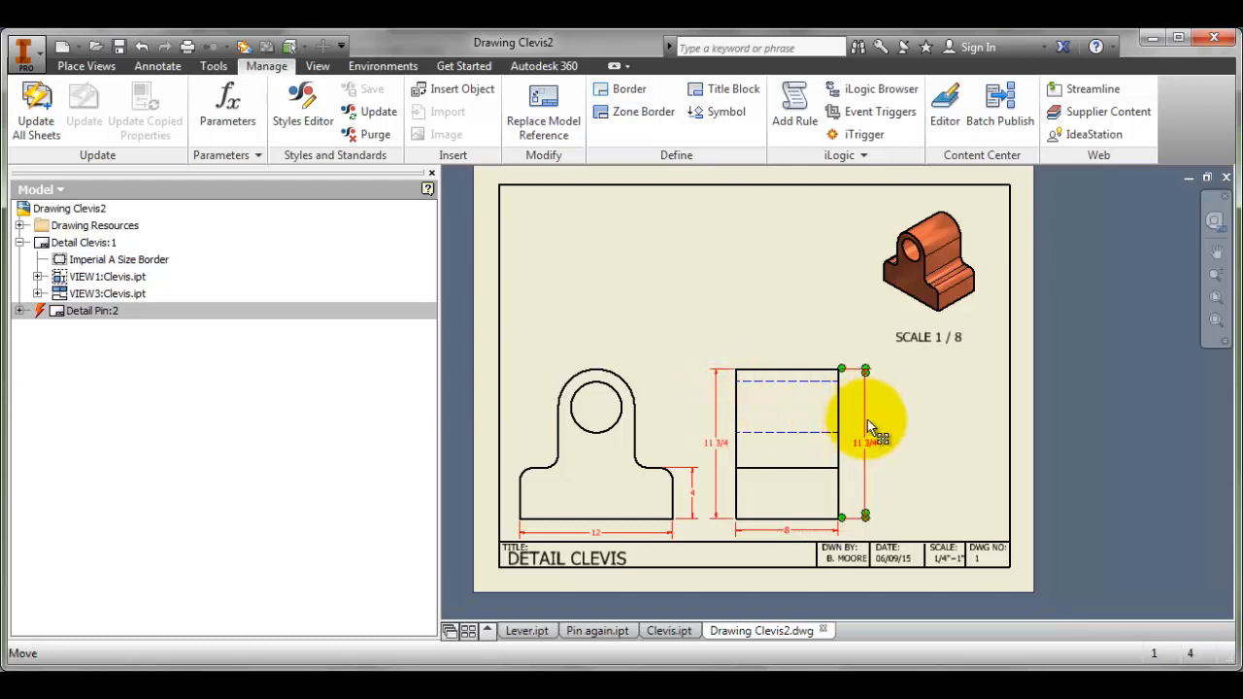
pyautogui.press('Escape')
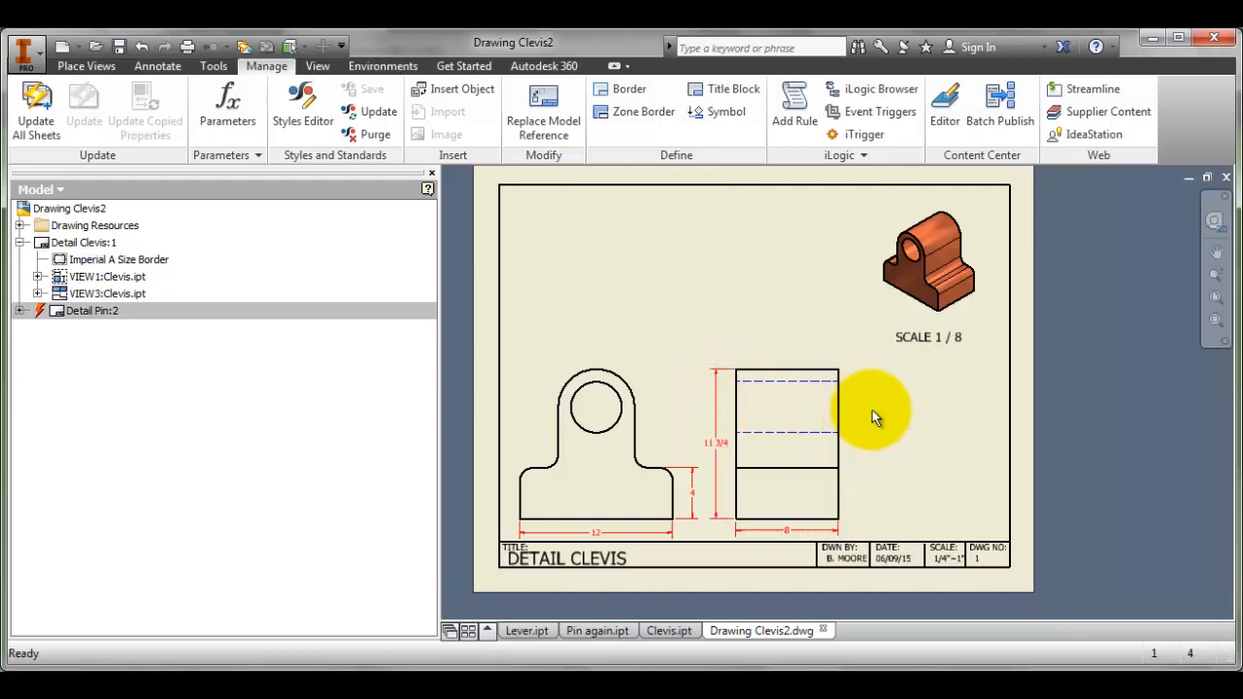